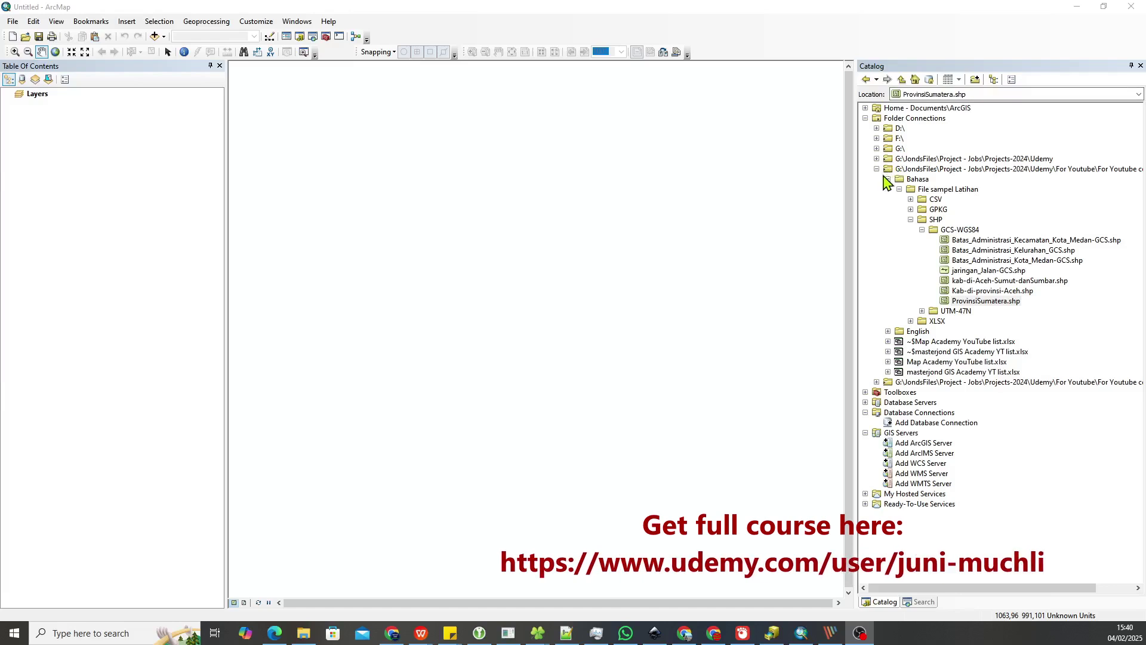
Step: Add the aceh-West-North-Sumatra-Districts shapefile from the English sample data's SHP/GCS-WGS84 folder to the map
click(887, 178)
click(877, 170)
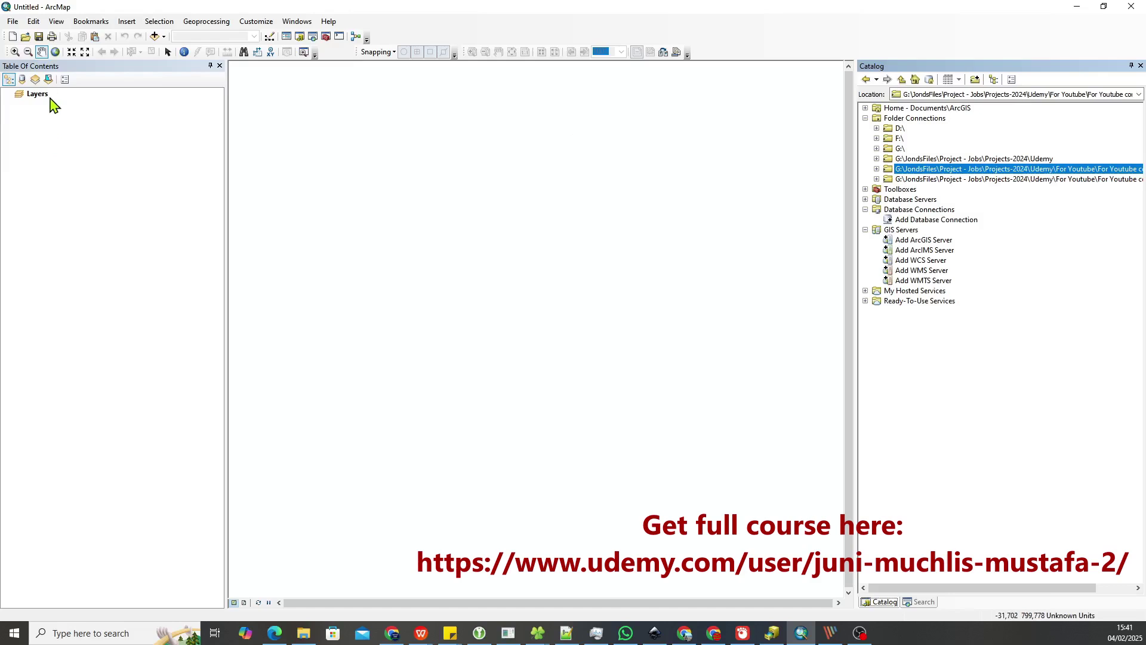
click(876, 169)
click(888, 189)
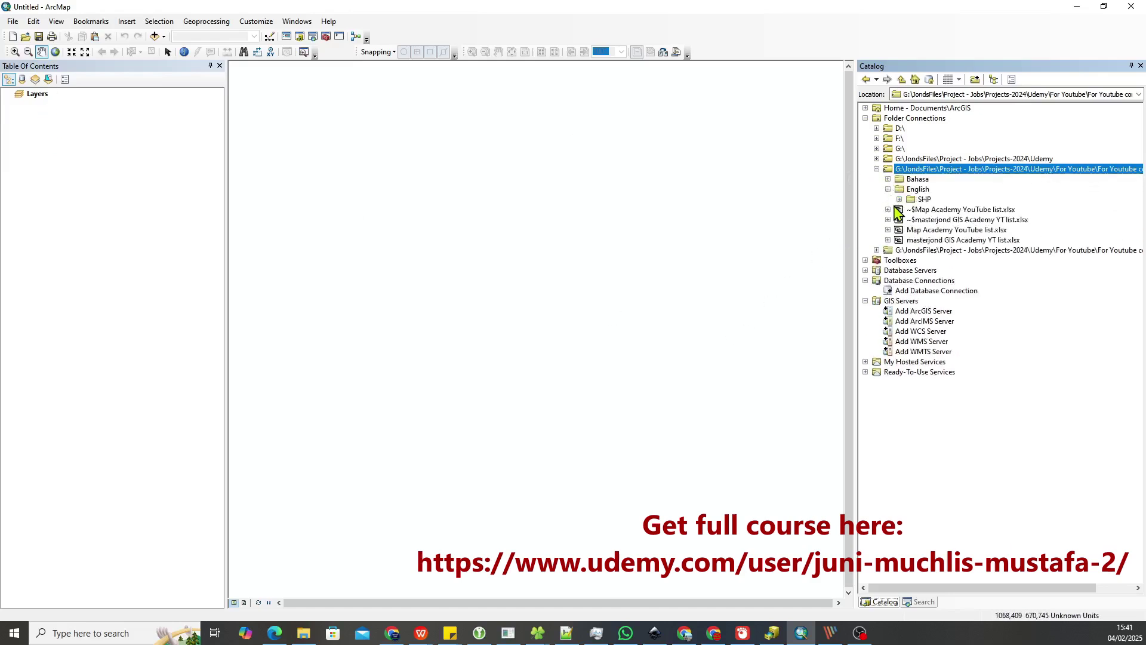
click(899, 199)
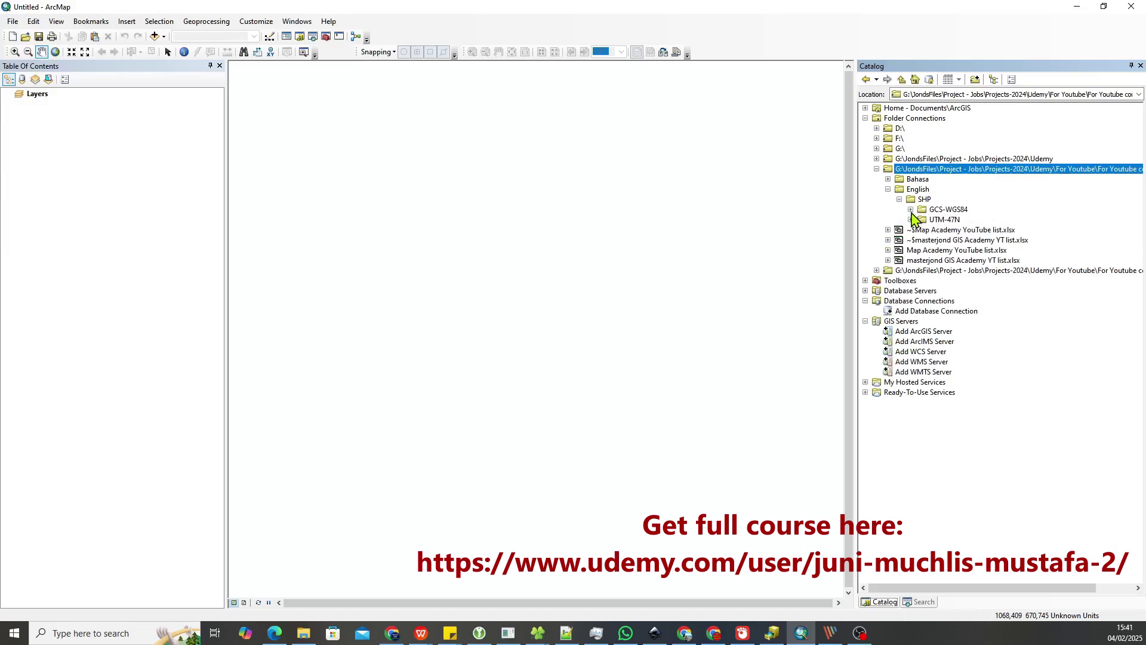
click(911, 209)
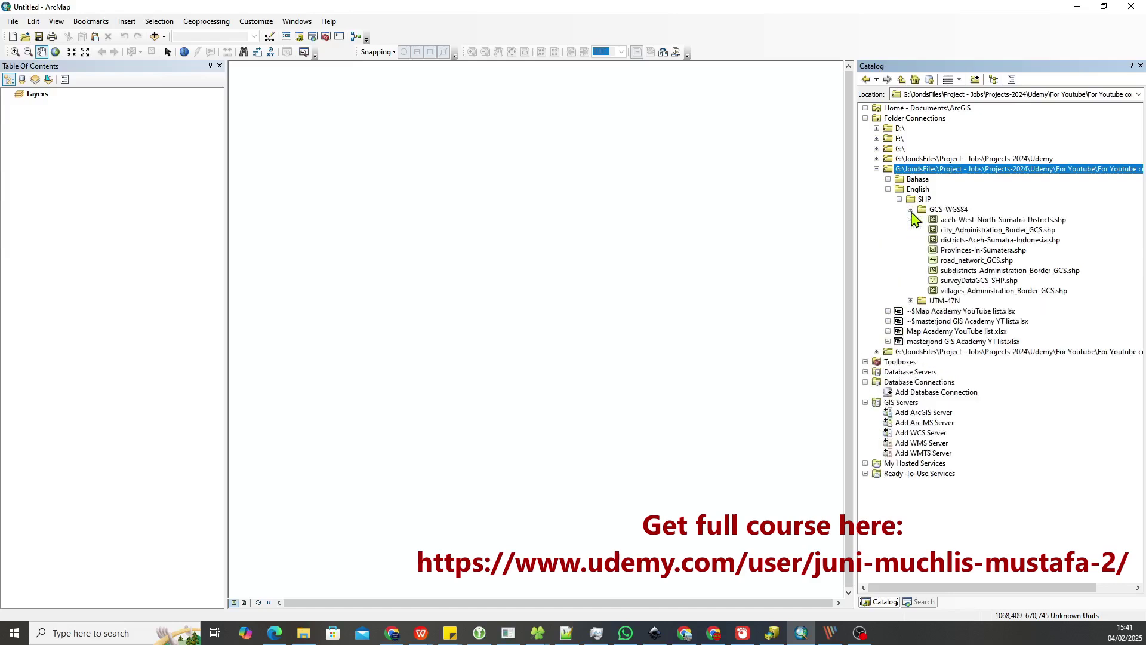
click(979, 221)
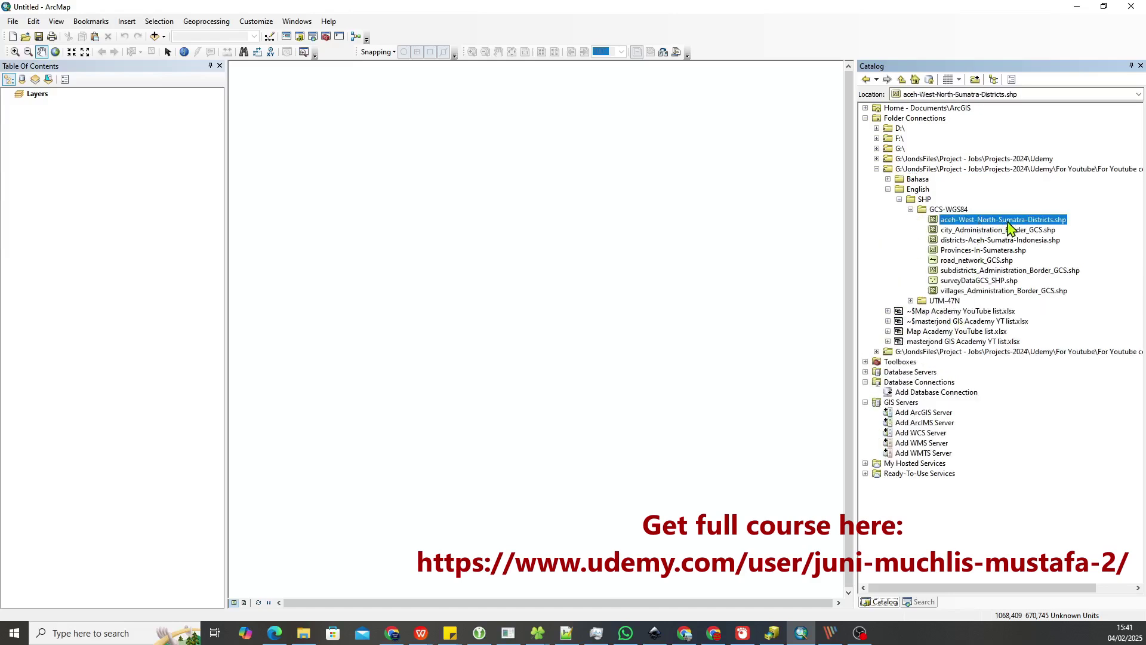
drag(1009, 228, 364, 297)
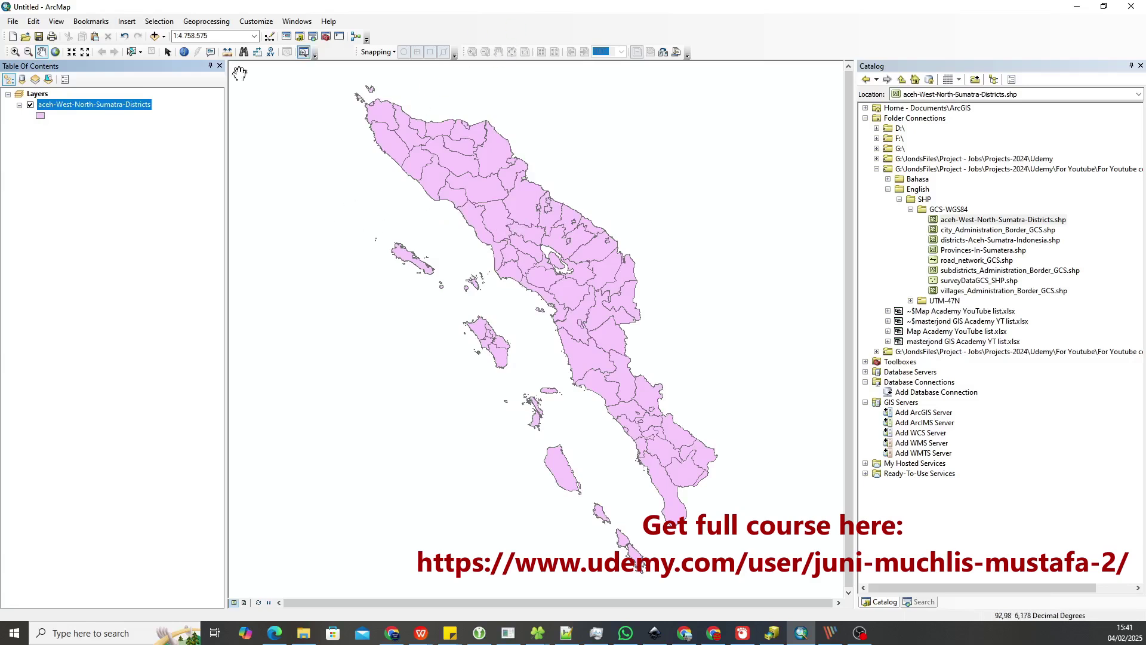
Step: Symbolize the aceh-West-North-Sumatra-Districts layer by unique values of the province field, adding all values
right_click(137, 108)
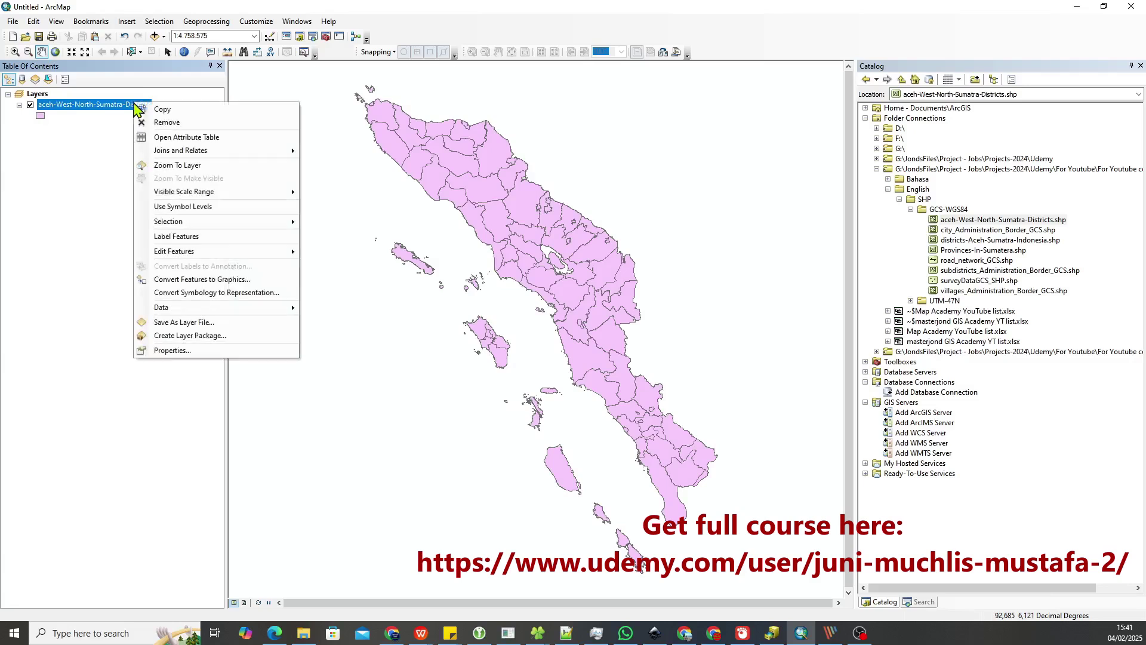
click(182, 349)
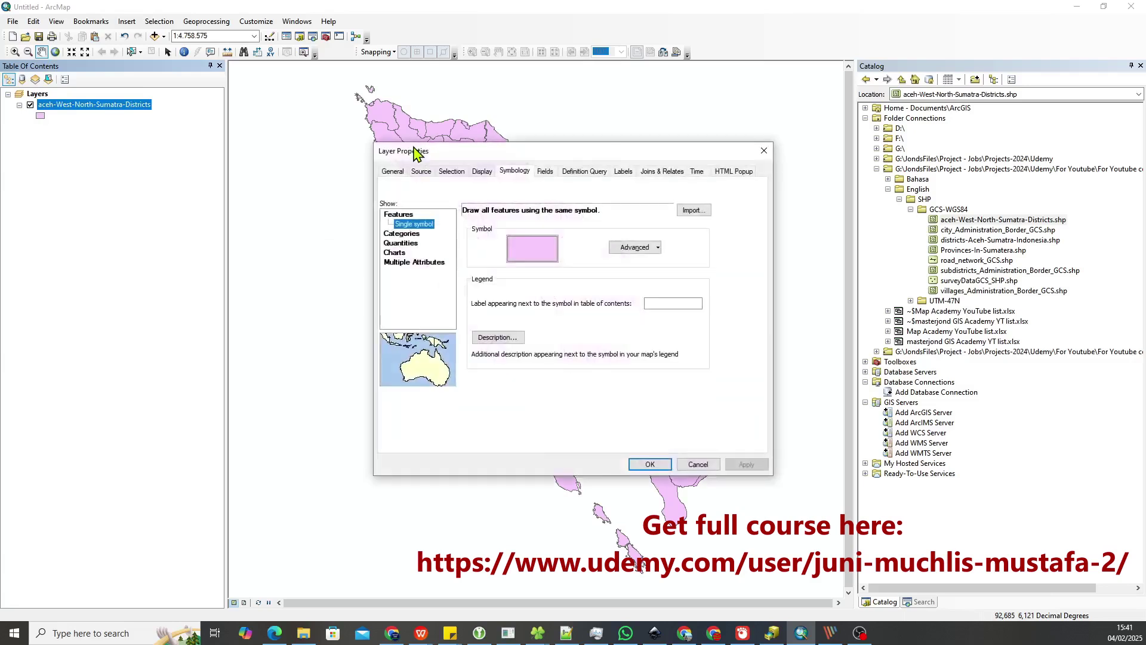
click(412, 234)
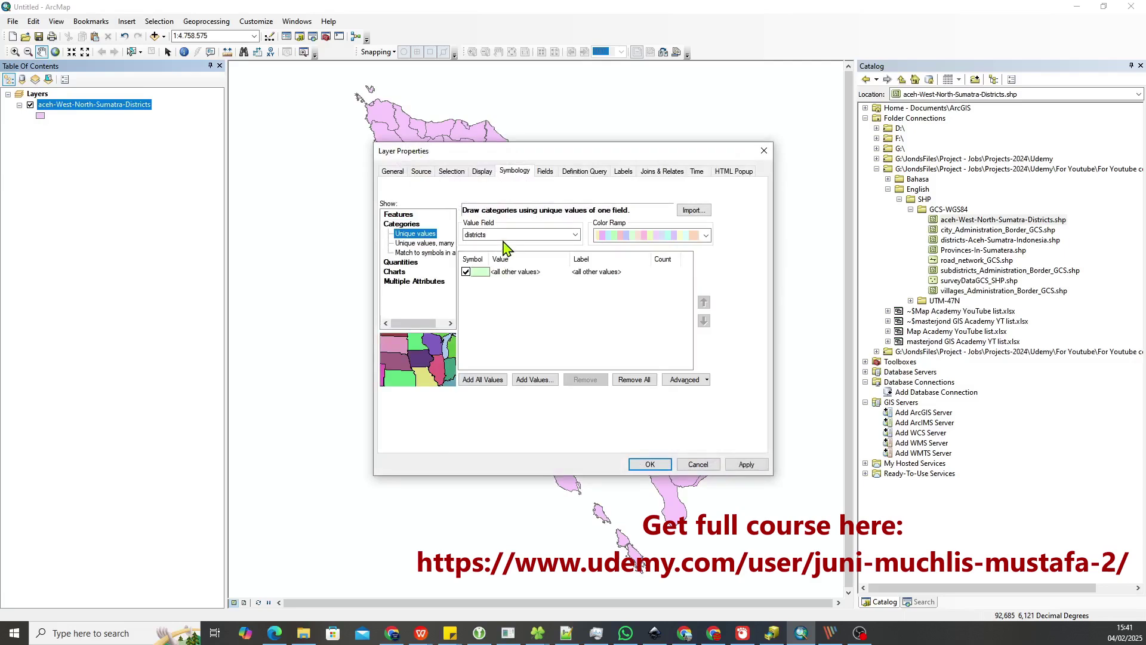
click(504, 235)
click(499, 256)
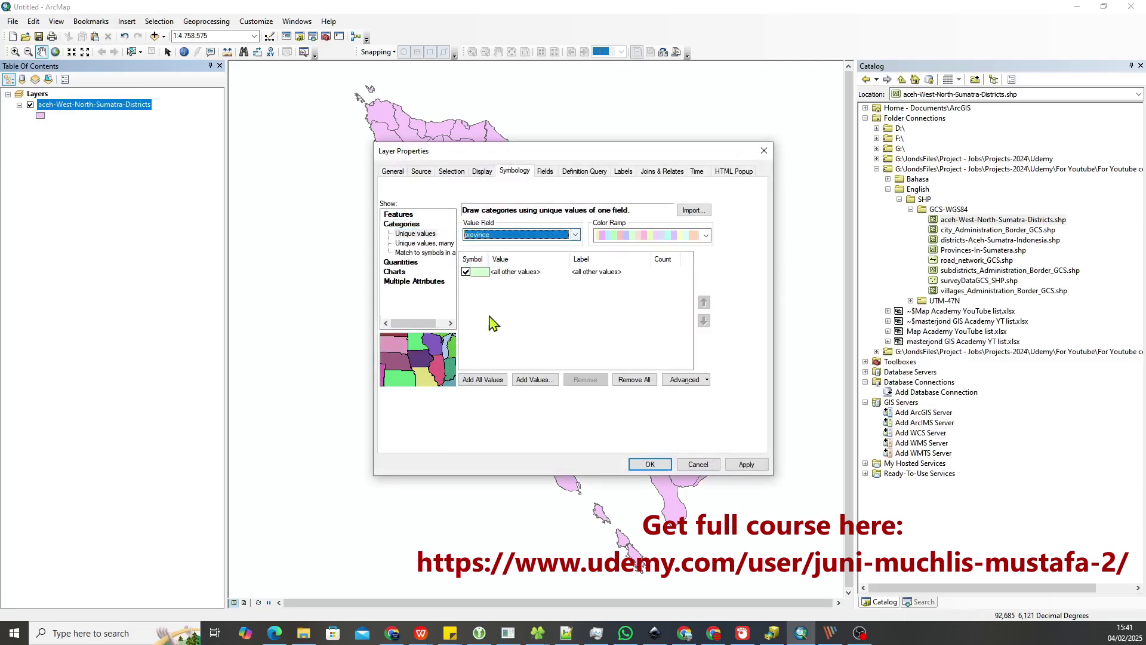
click(482, 382)
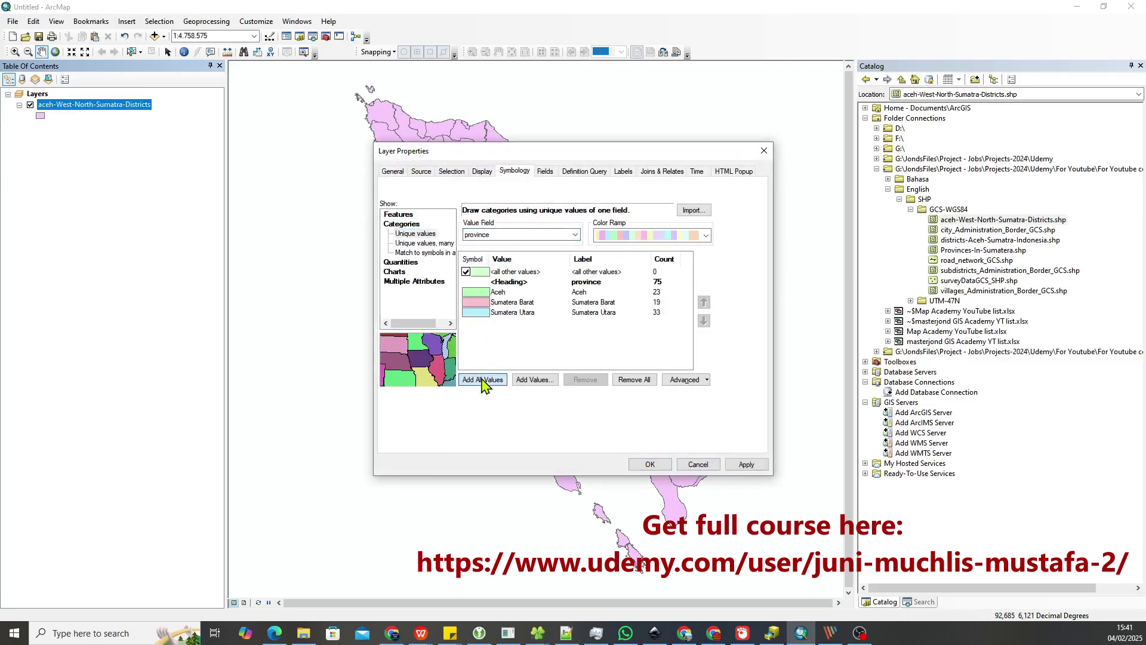
click(650, 464)
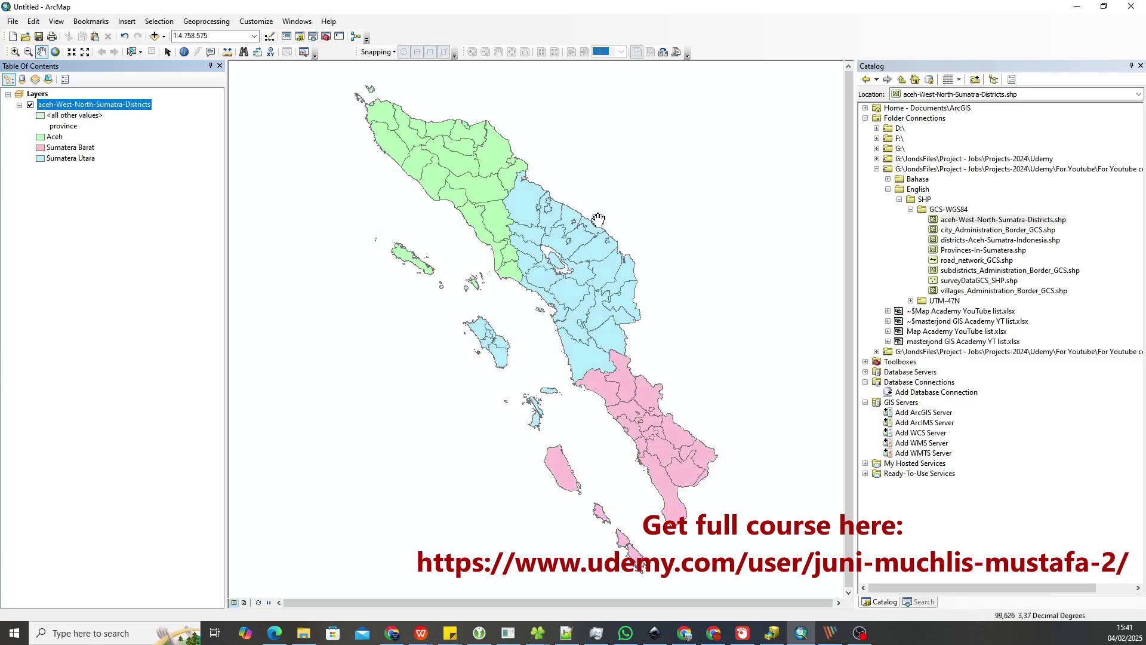
Step: Set the data frame background to Sand and apply it
drag(598, 219, 580, 231)
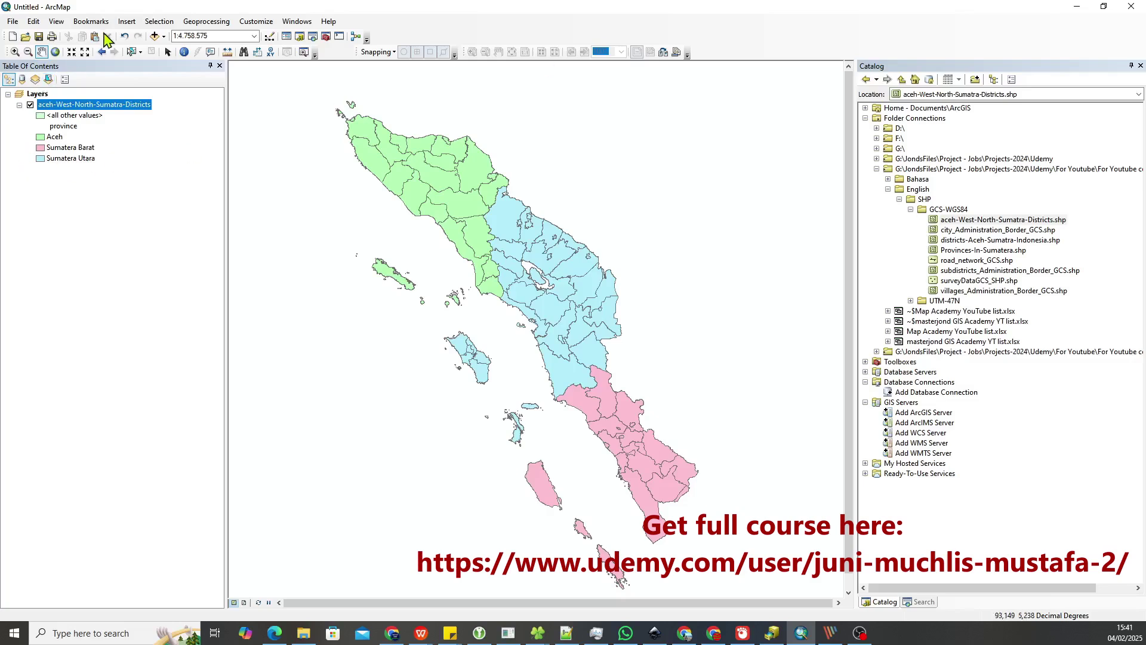
click(52, 26)
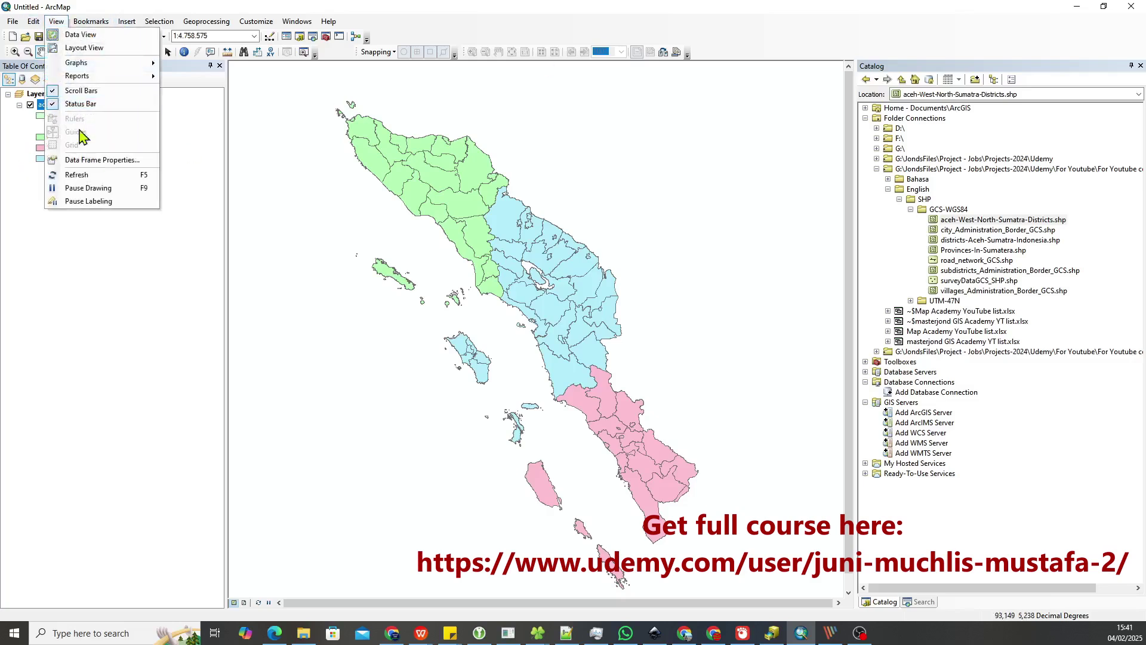
click(83, 157)
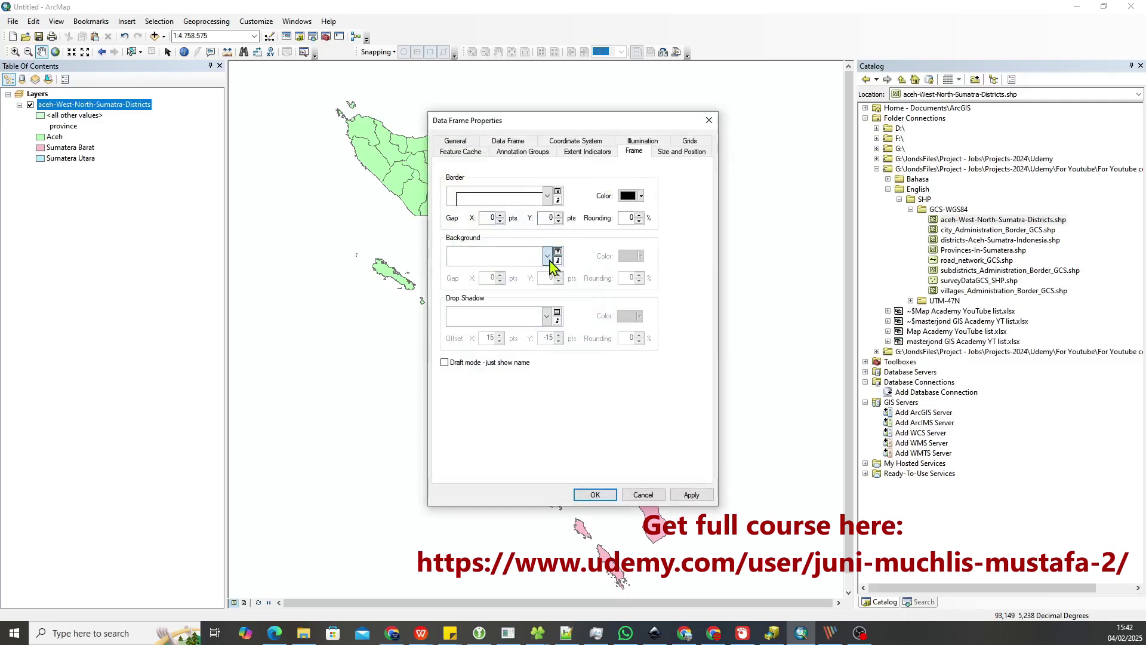
click(547, 257)
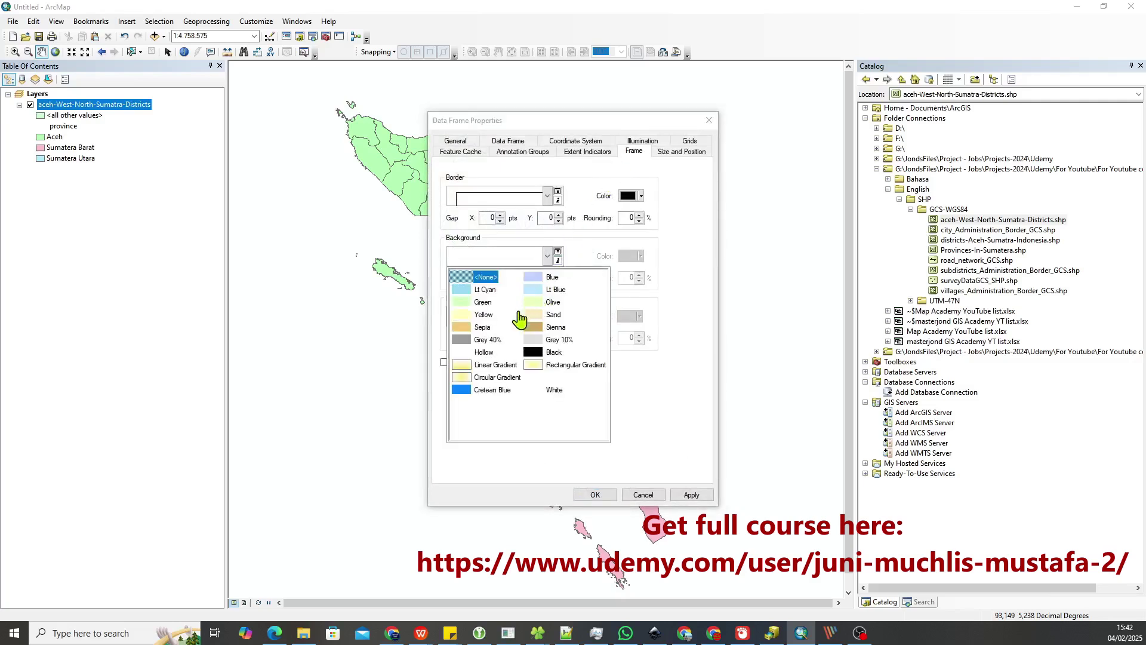
click(533, 316)
click(691, 495)
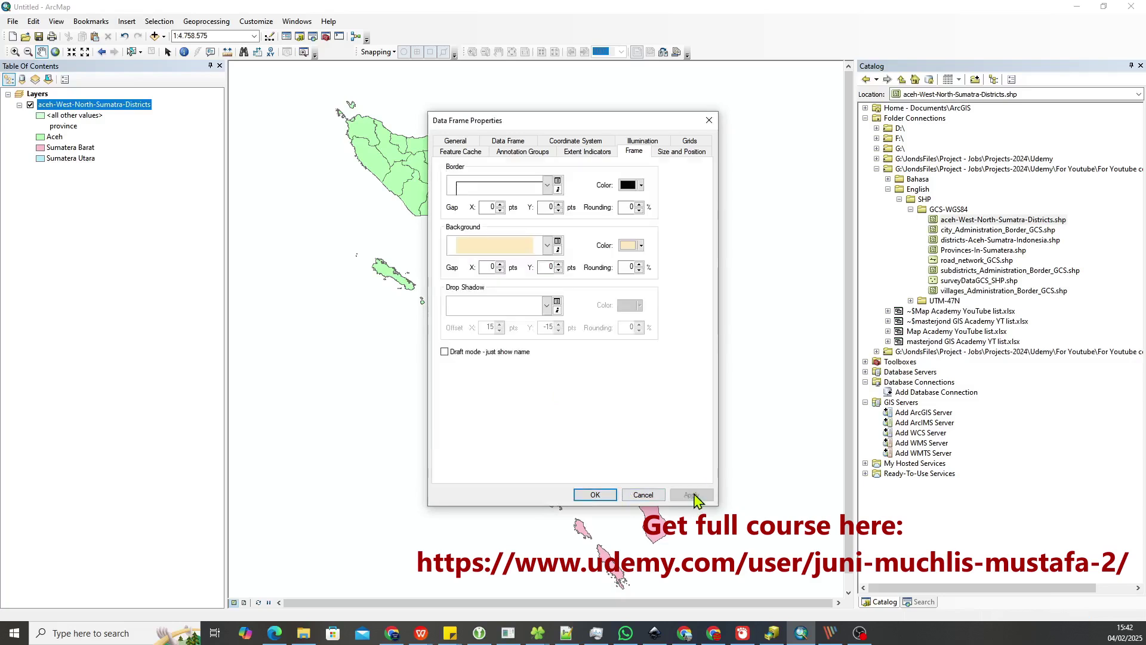
click(595, 494)
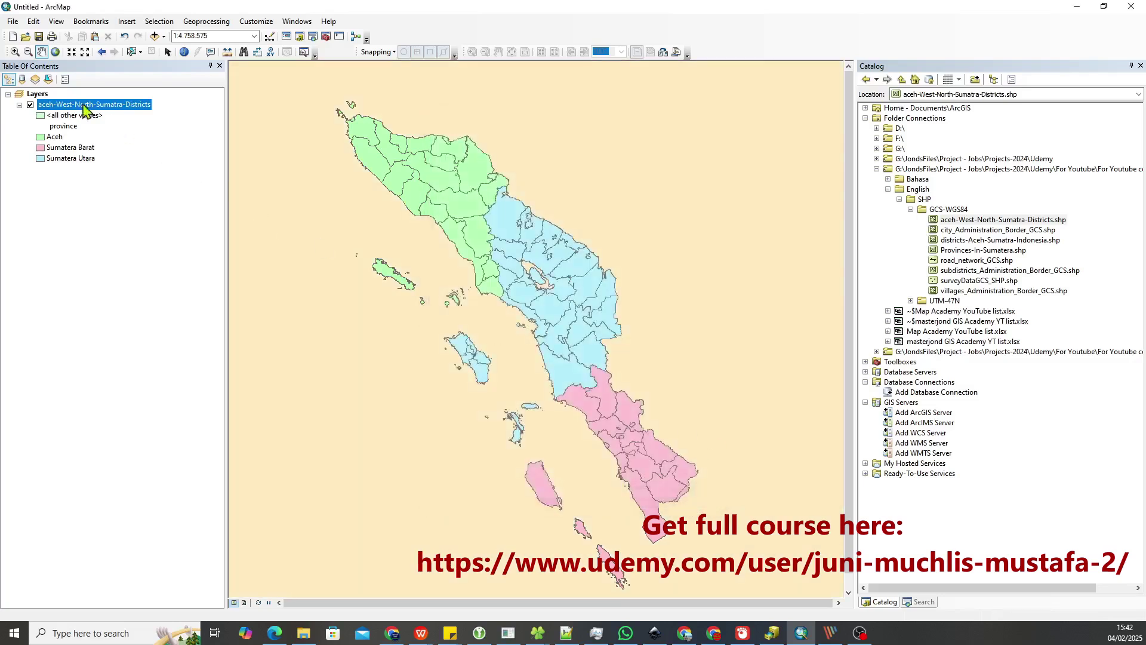
Step: Change the data frame background to Lt Blue and apply it
click(37, 94)
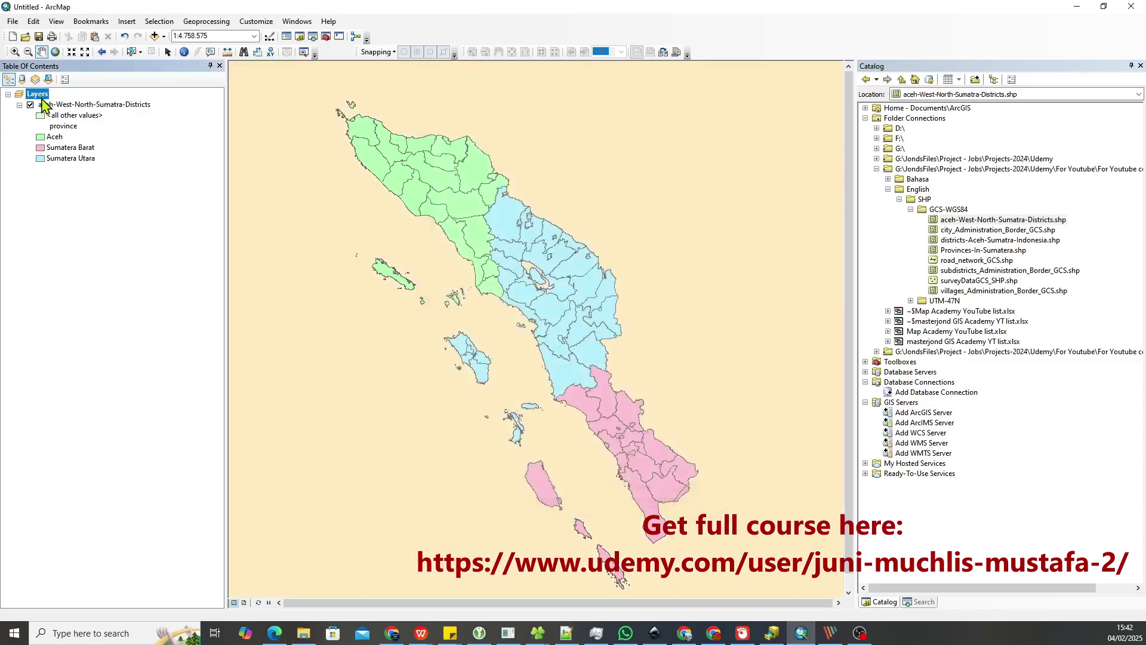
right_click(45, 103)
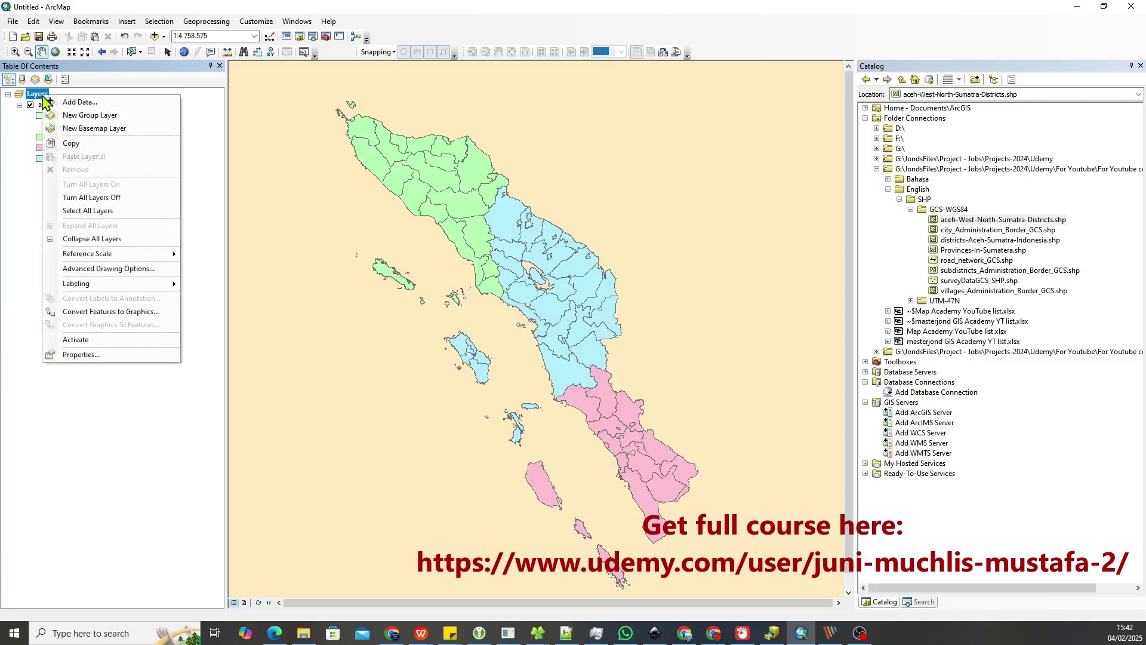
click(95, 359)
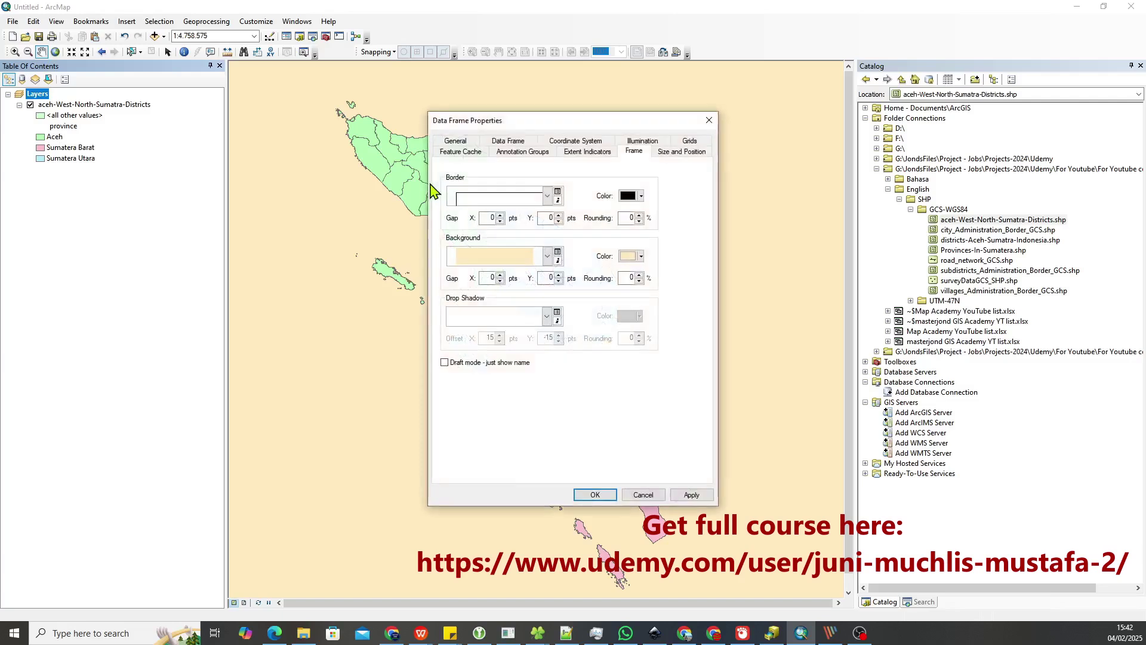
click(547, 256)
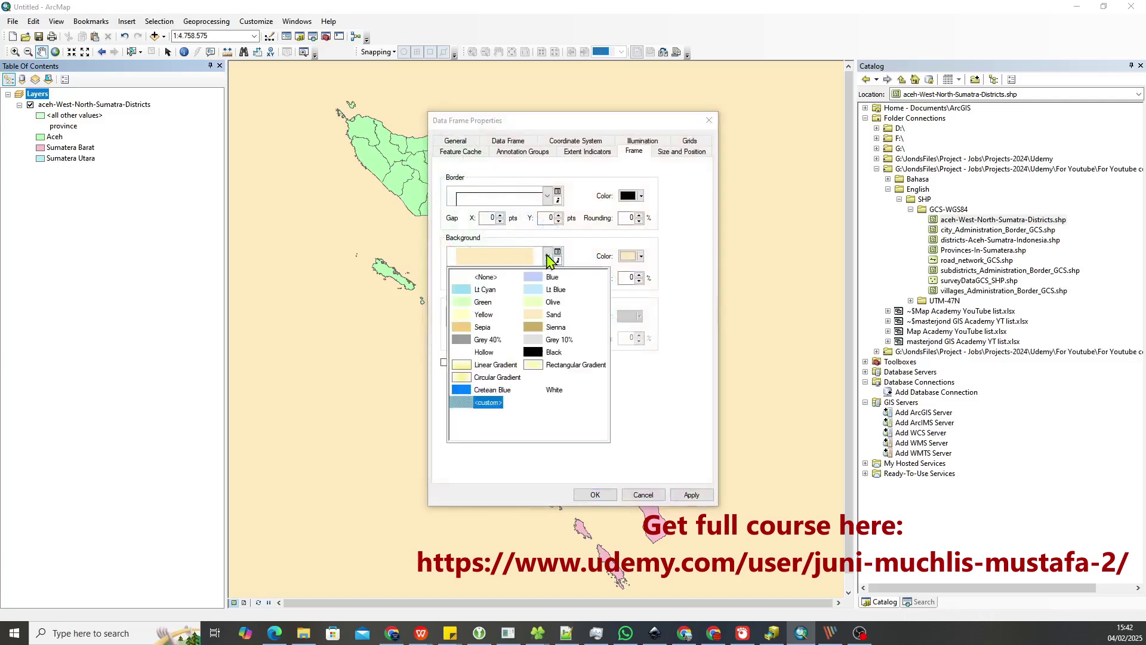
click(559, 292)
click(687, 495)
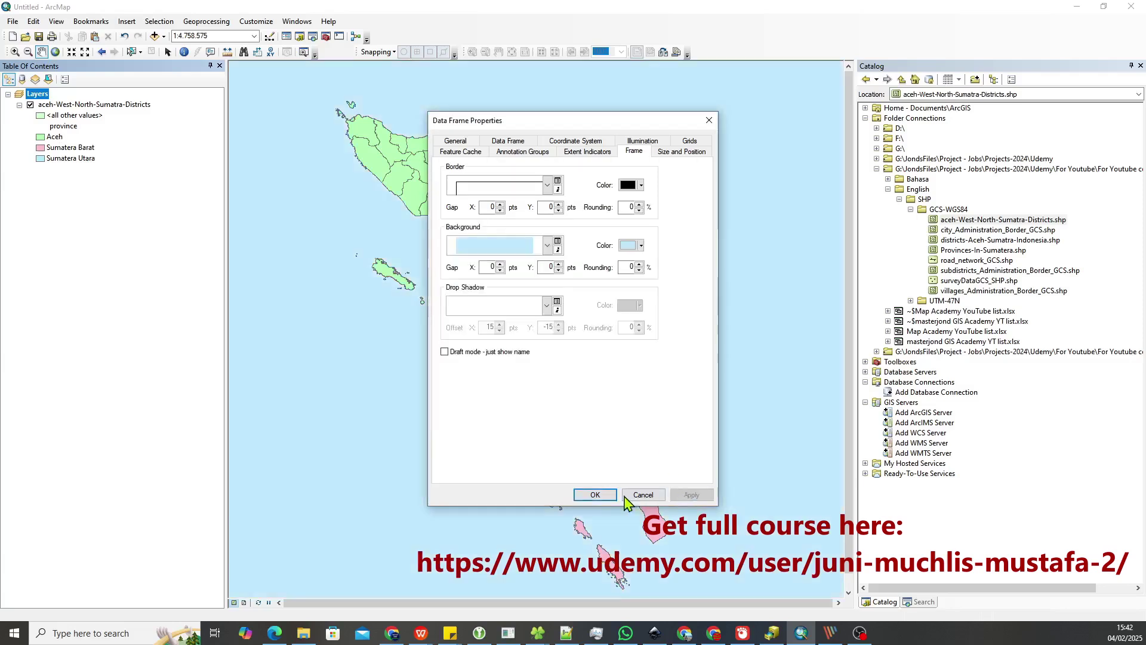
click(595, 494)
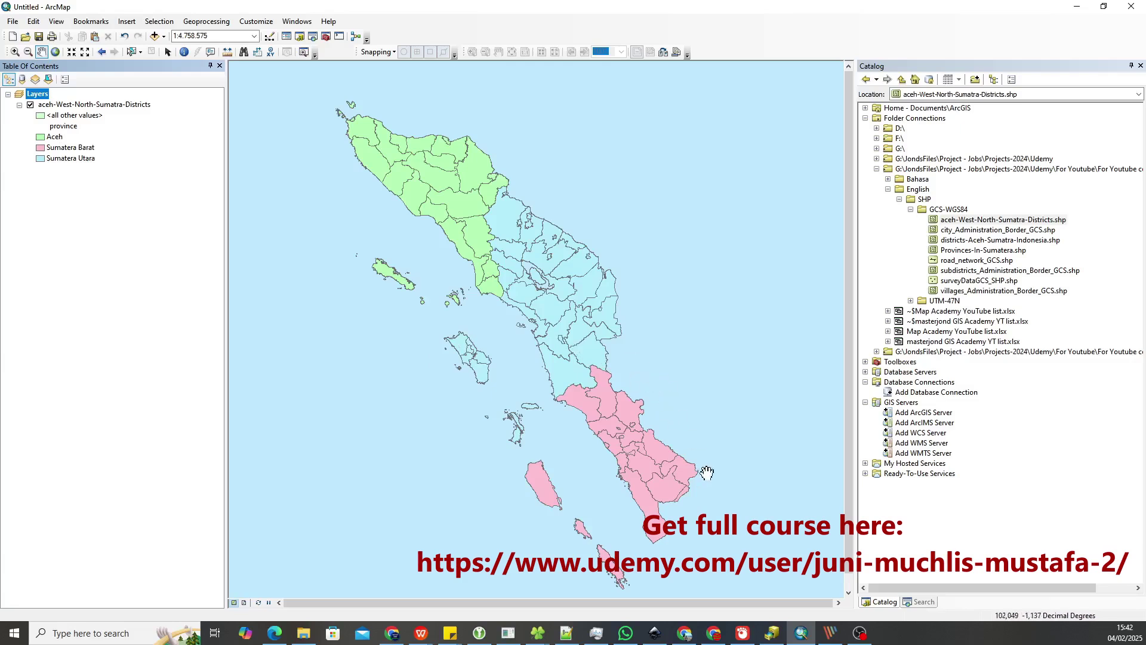
Step: Add the Provinces-In-Sumatera shapefile from the GCS-WGS84 folder as a layer beneath the districts layer
drag(710, 479, 578, 347)
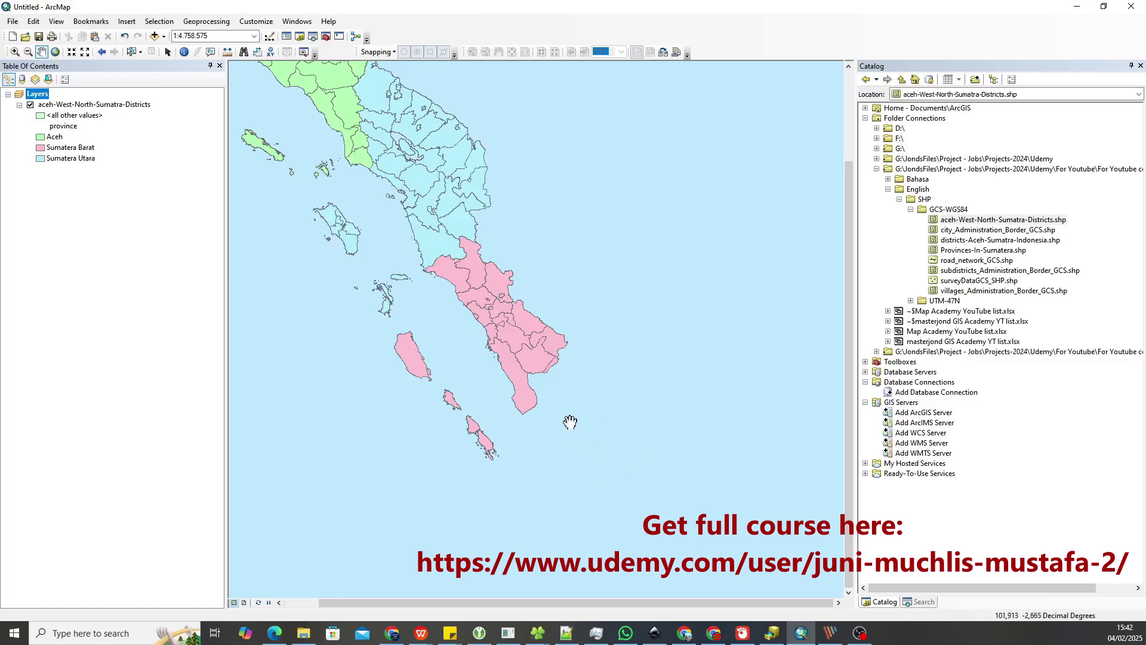
drag(566, 375, 594, 442)
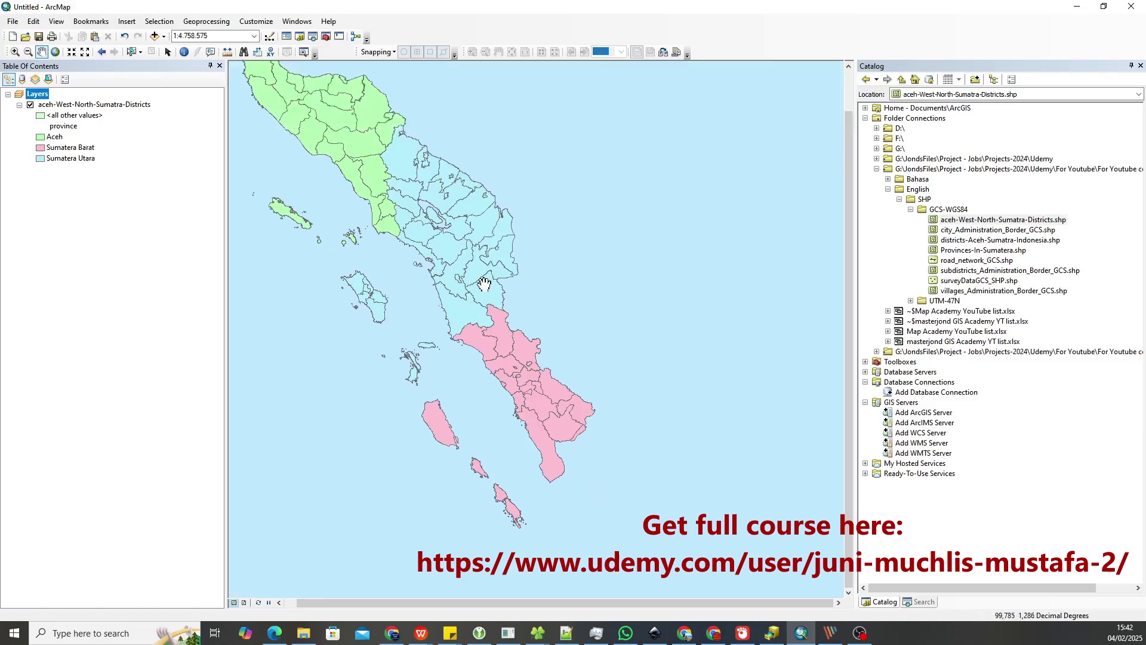
scroll(484, 283, up, 2)
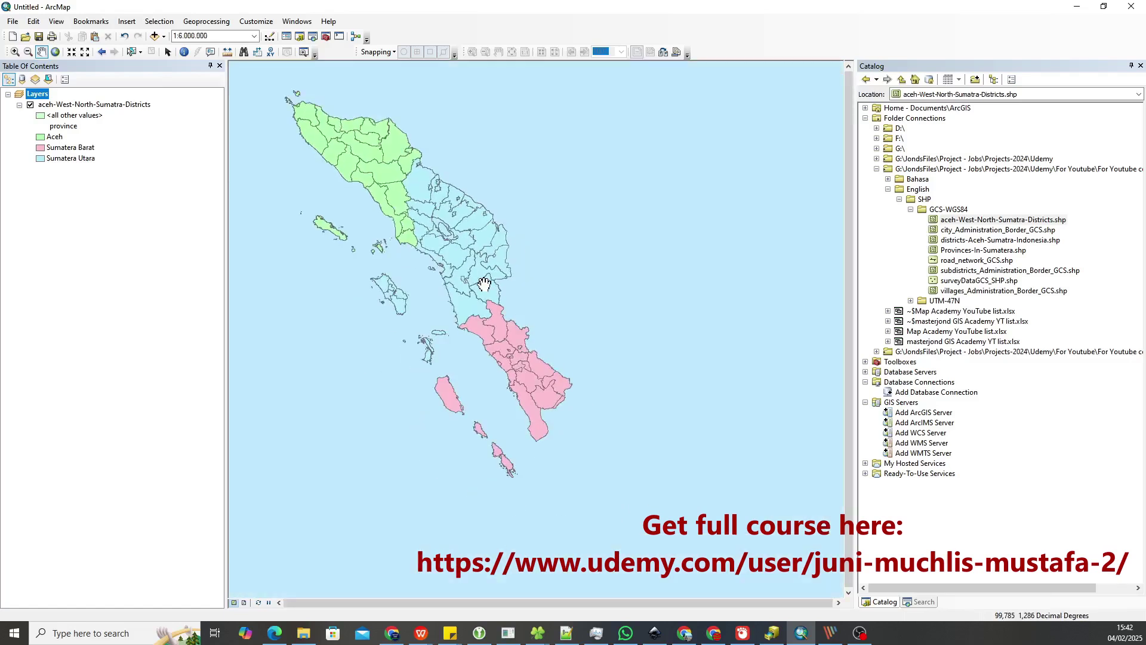
scroll(483, 283, up, 2)
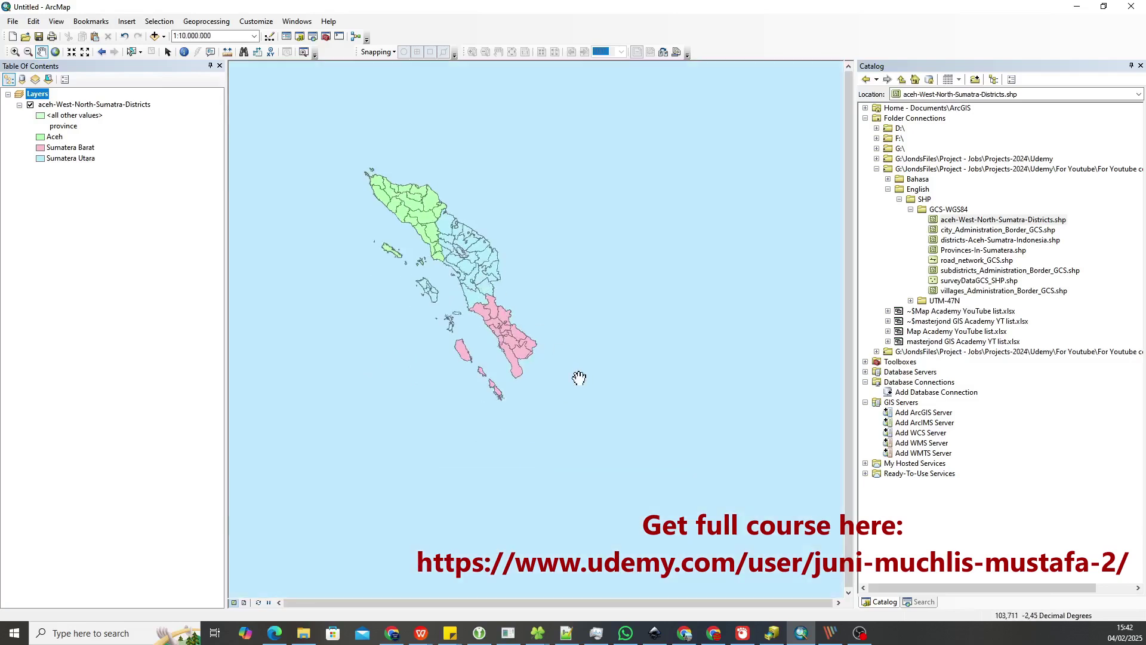
scroll(517, 320, down, 1)
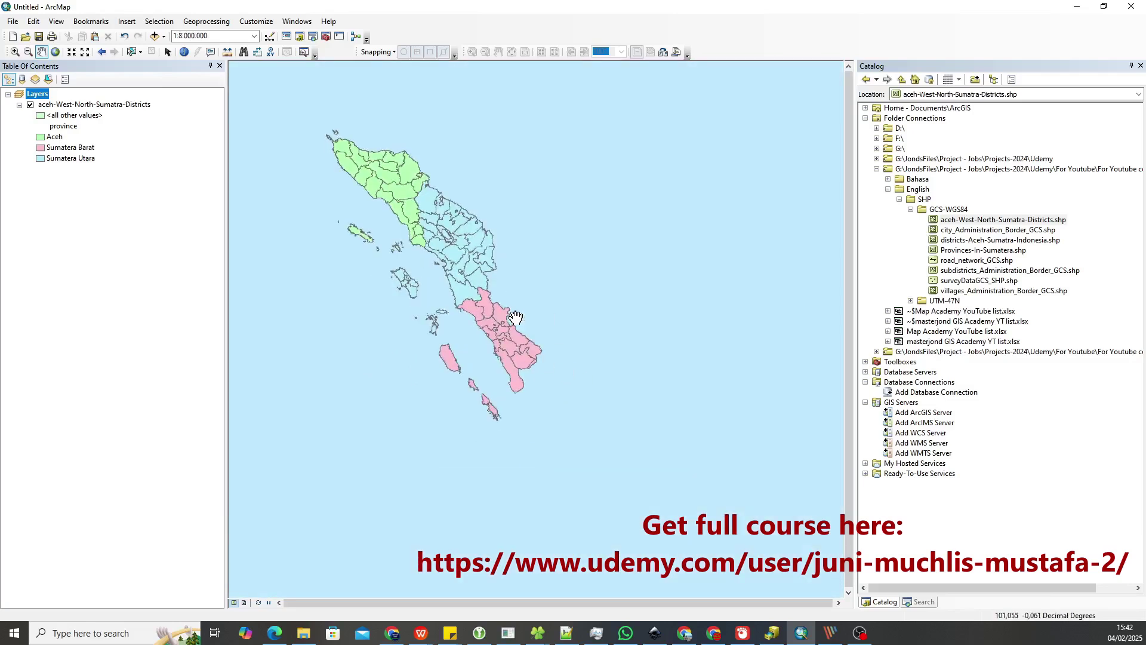
click(979, 251)
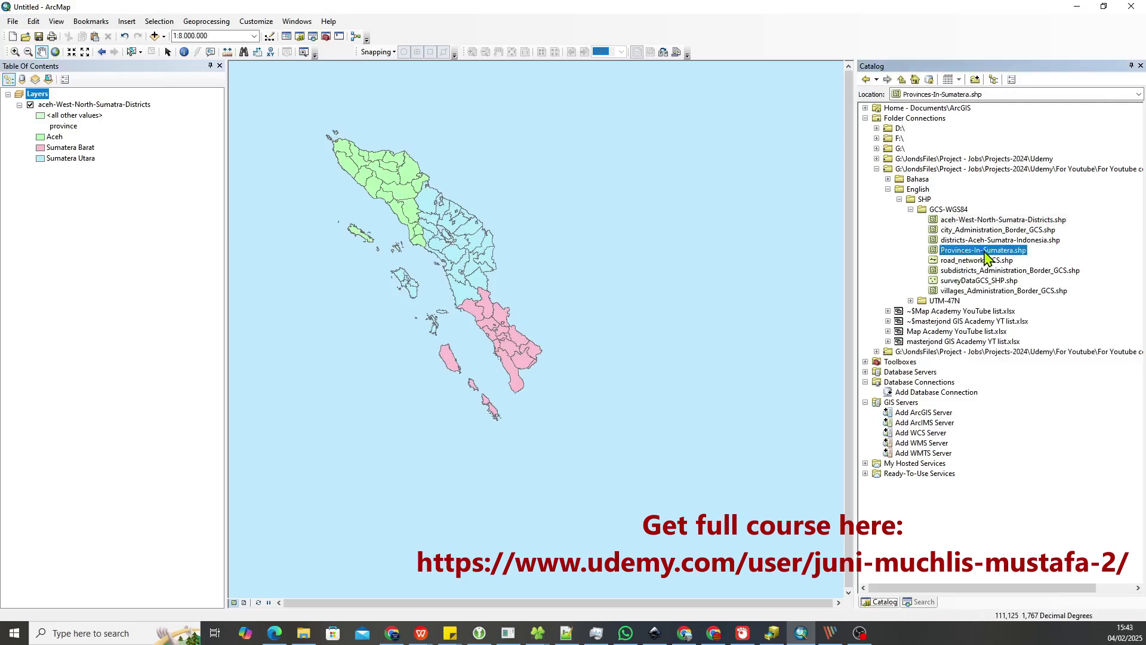
mouse_move(985, 254)
mouse_down()
mouse_move(269, 256)
mouse_move(217, 278)
mouse_up()
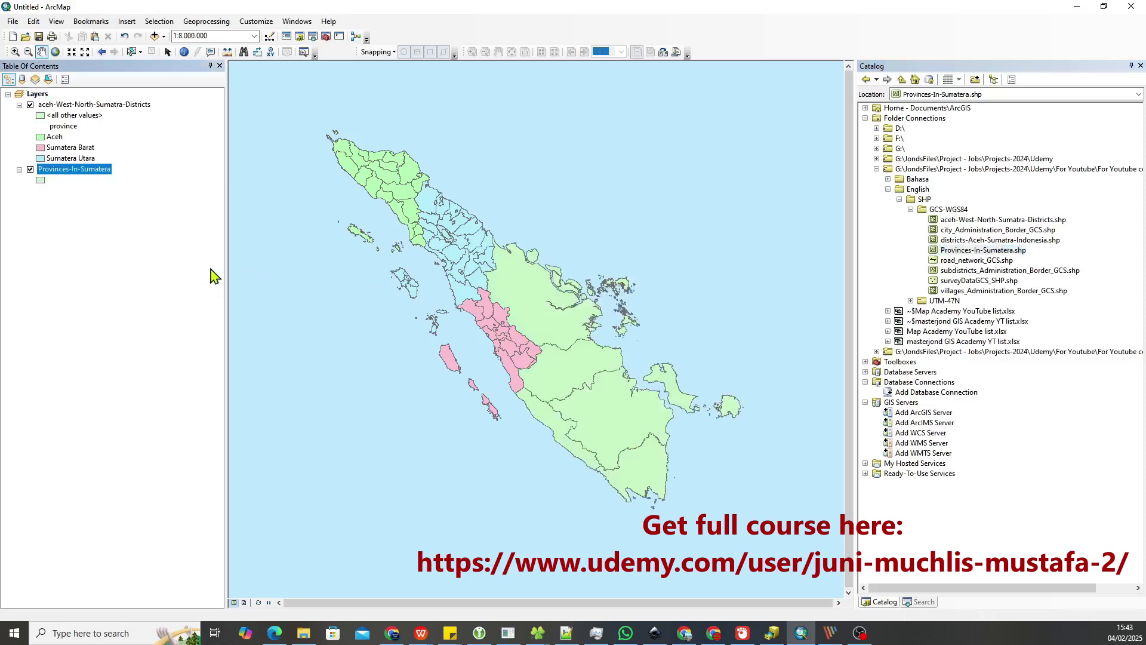
Step: Give the Provinces-In-Sumatera layer a pink fill with a heavier black outline, and check it by hiding and reshowing the districts layer
click(40, 181)
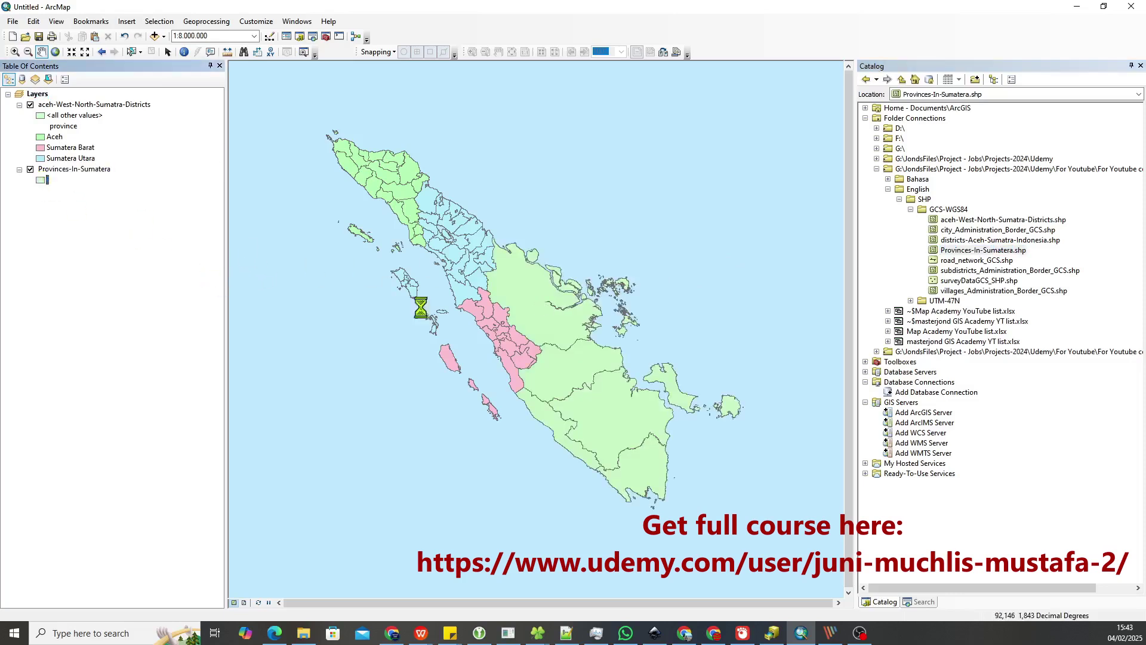
double_click(813, 265)
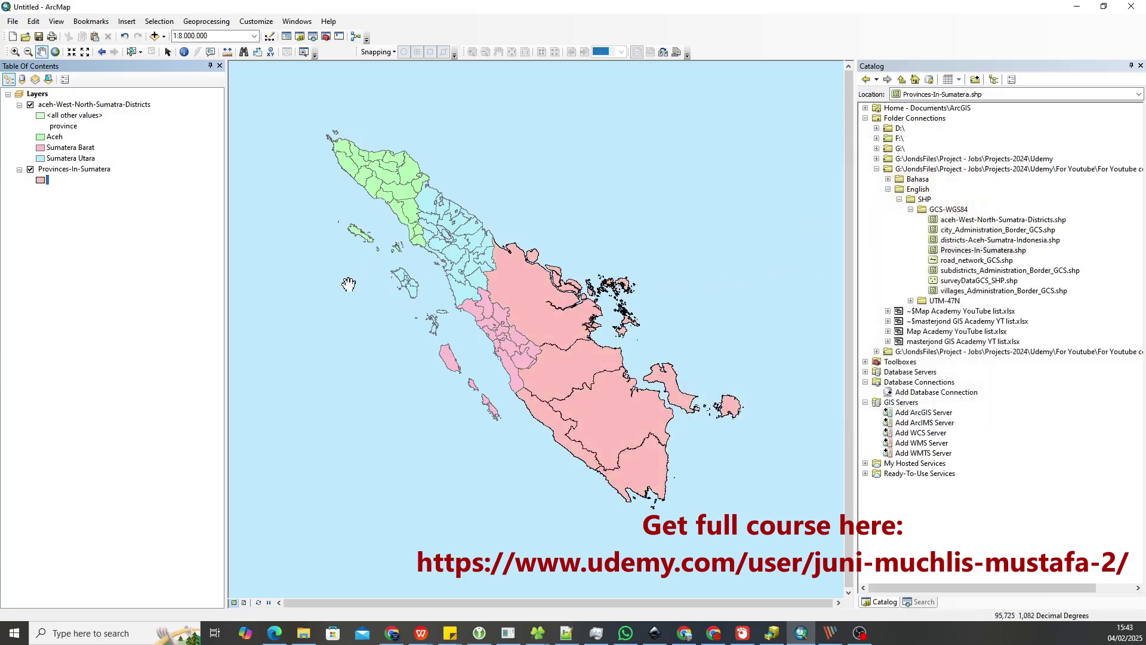
click(30, 105)
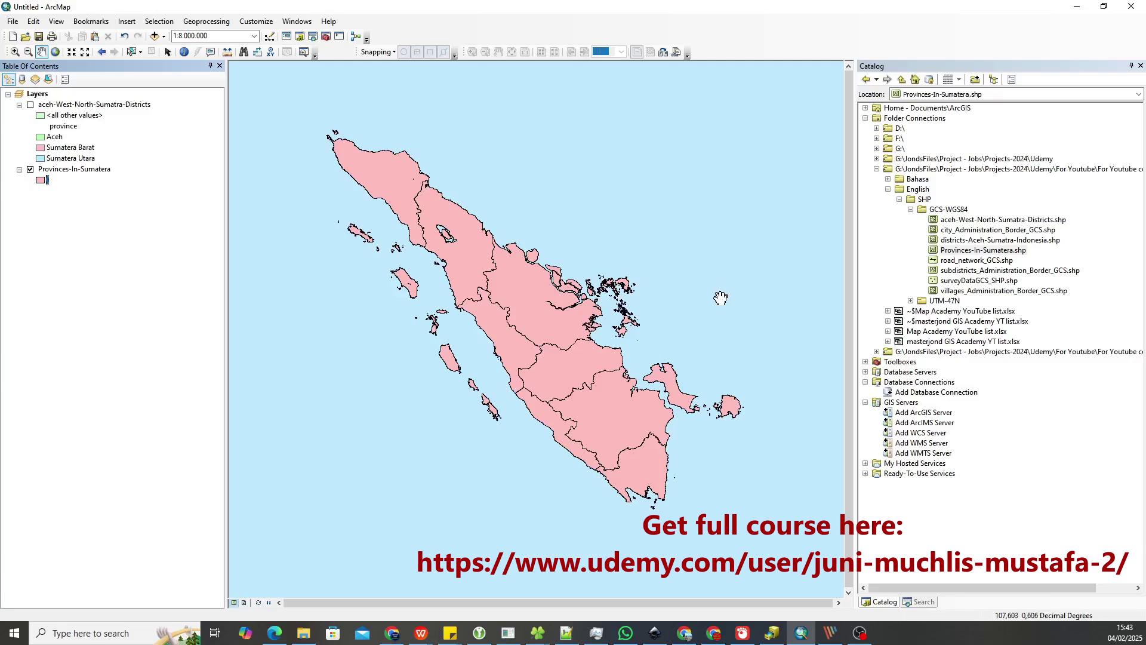
click(30, 106)
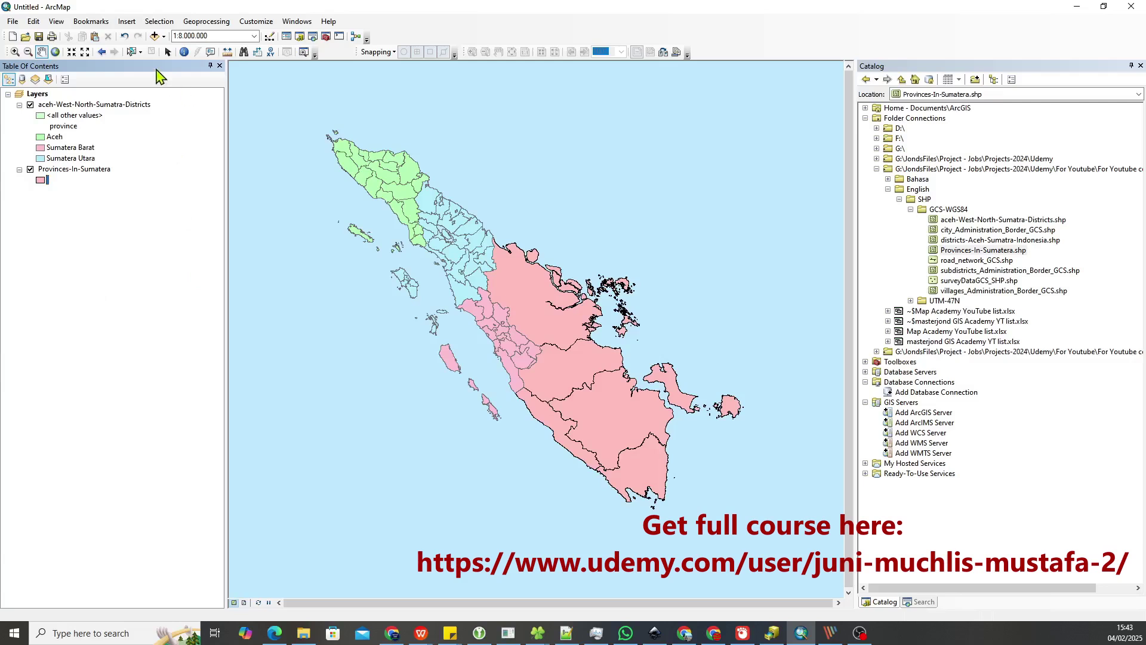
Step: Select the large province east of the districts, and set the default colour for selected features to bright green in the selection options
click(135, 52)
click(520, 314)
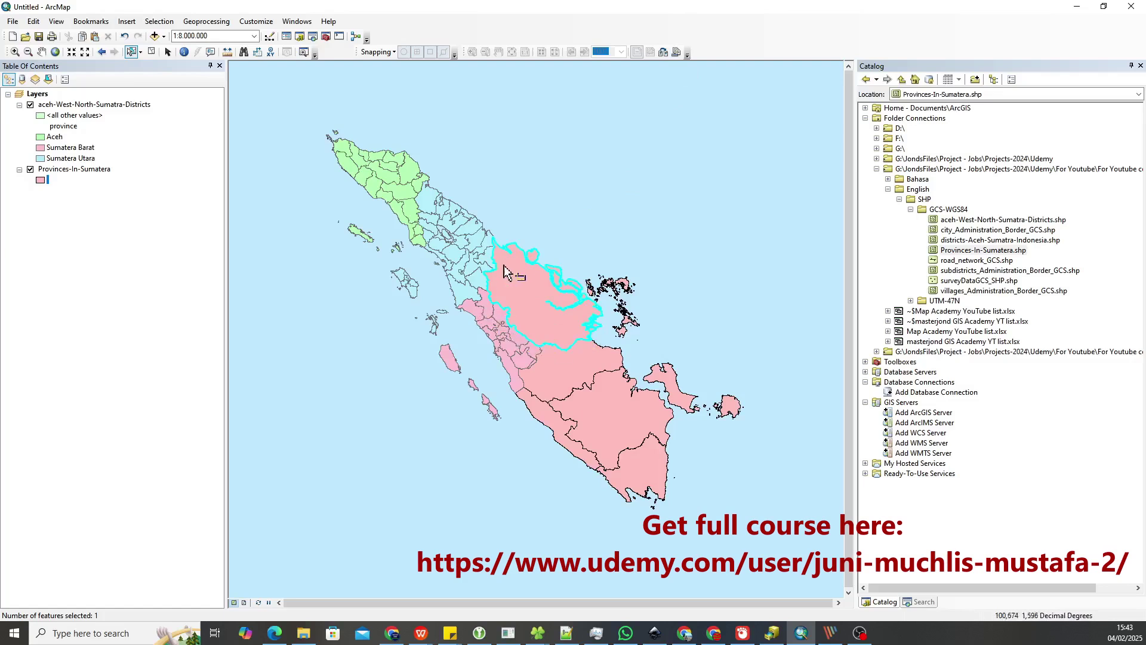
click(159, 22)
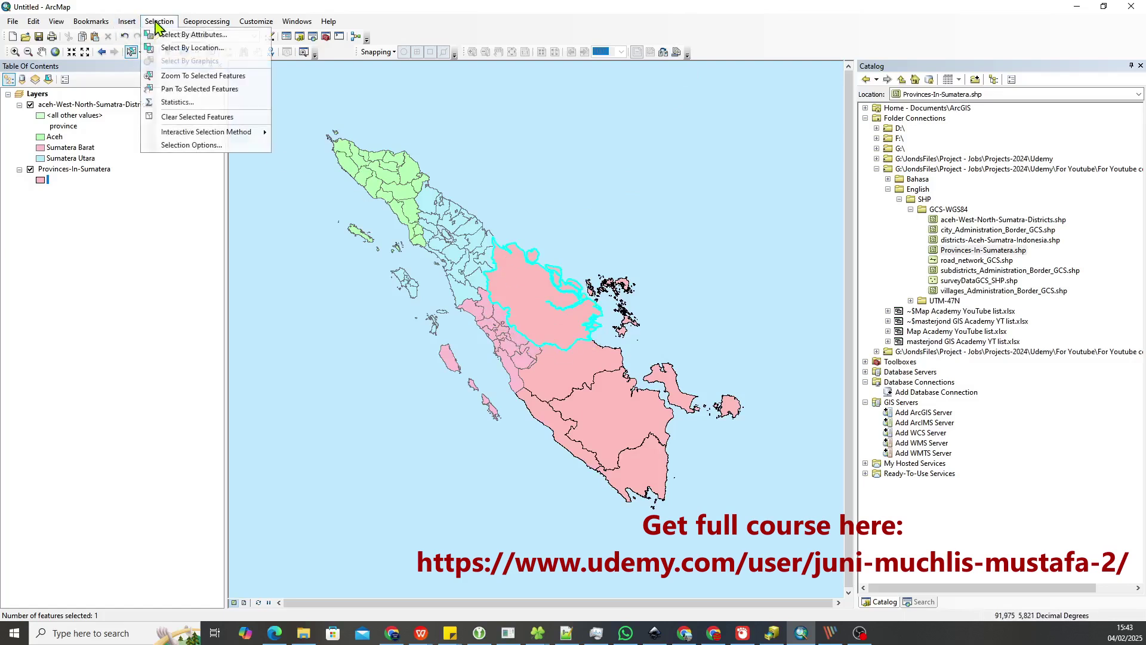
click(213, 155)
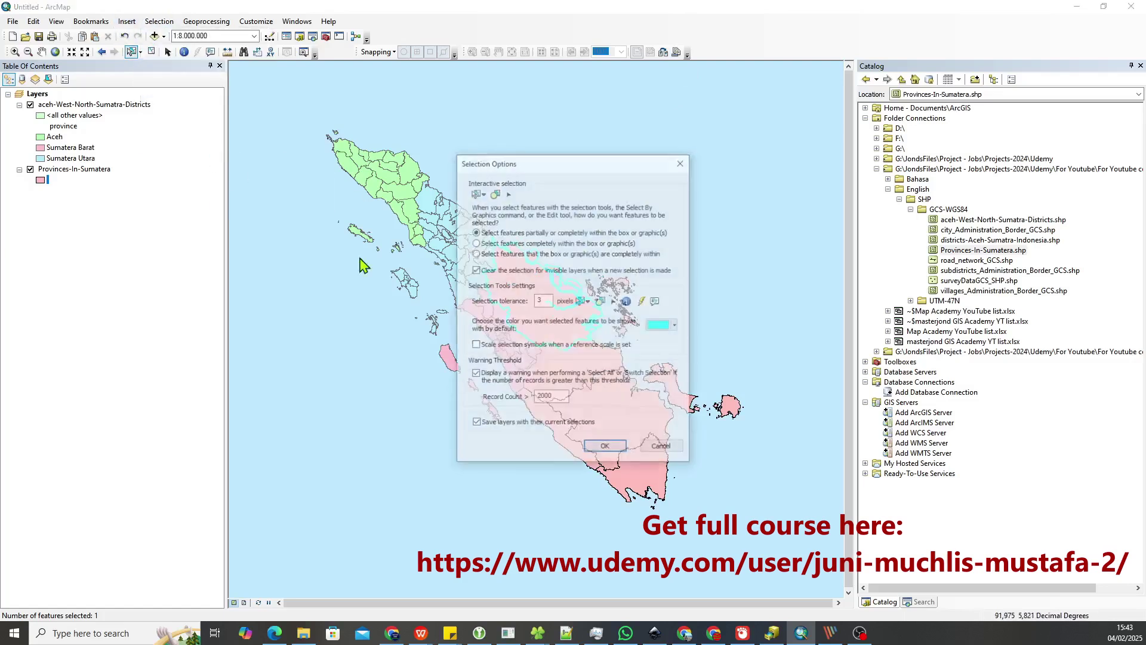
click(676, 326)
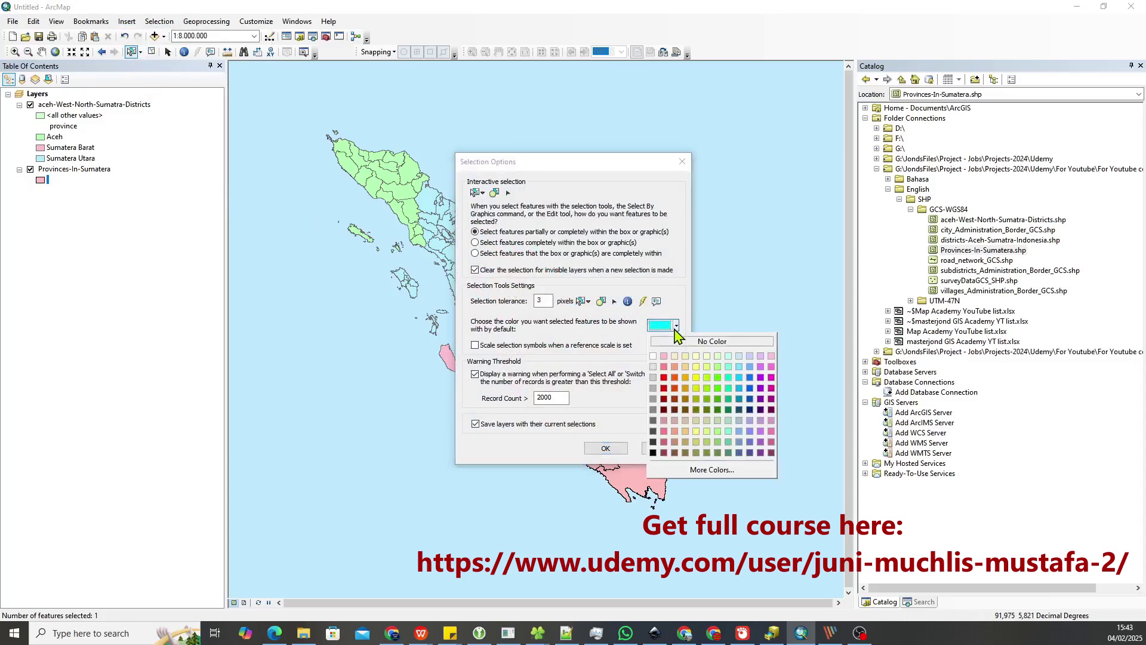
click(718, 378)
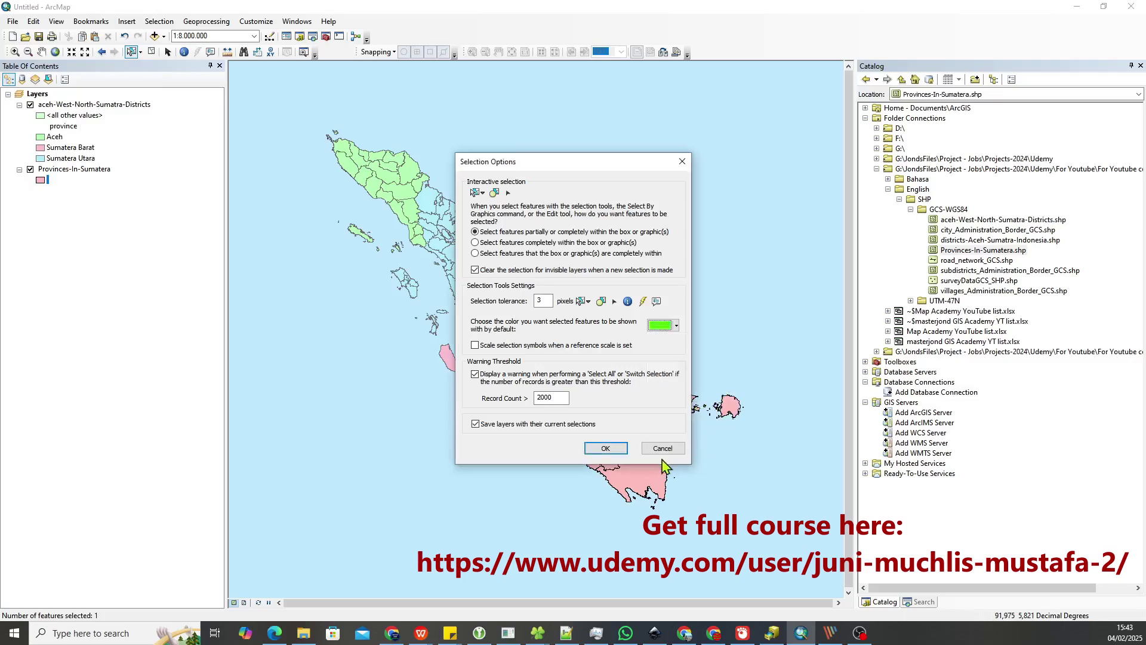
click(606, 447)
Step: Select different provinces and districts across the map in turn to check the new selection highlight
click(535, 374)
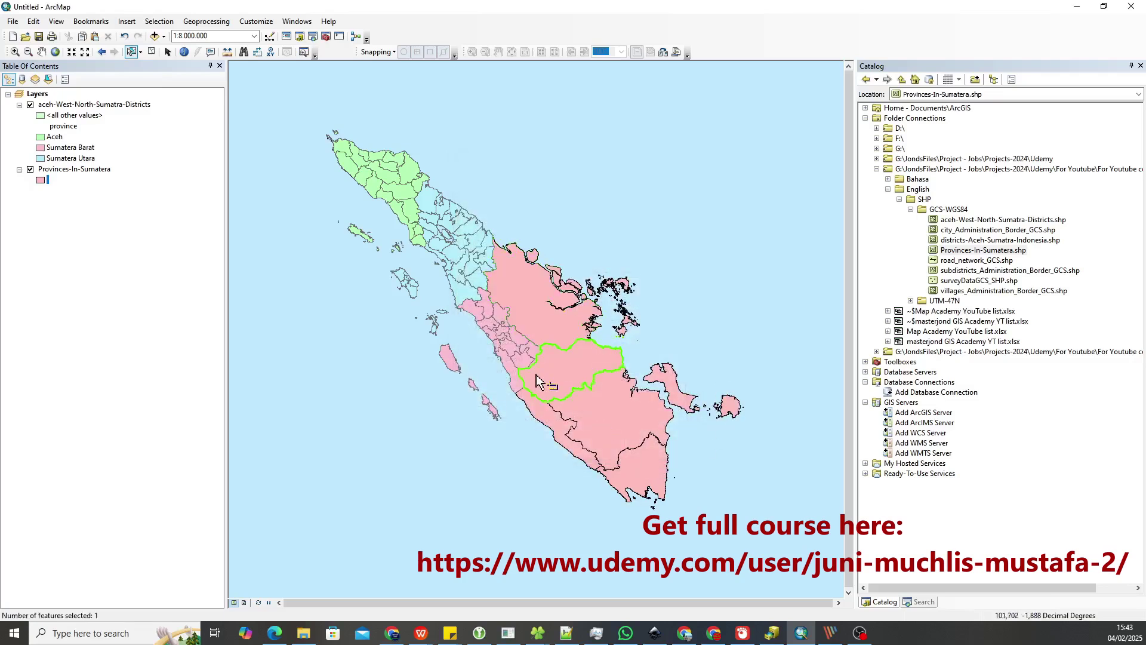
click(466, 268)
click(404, 205)
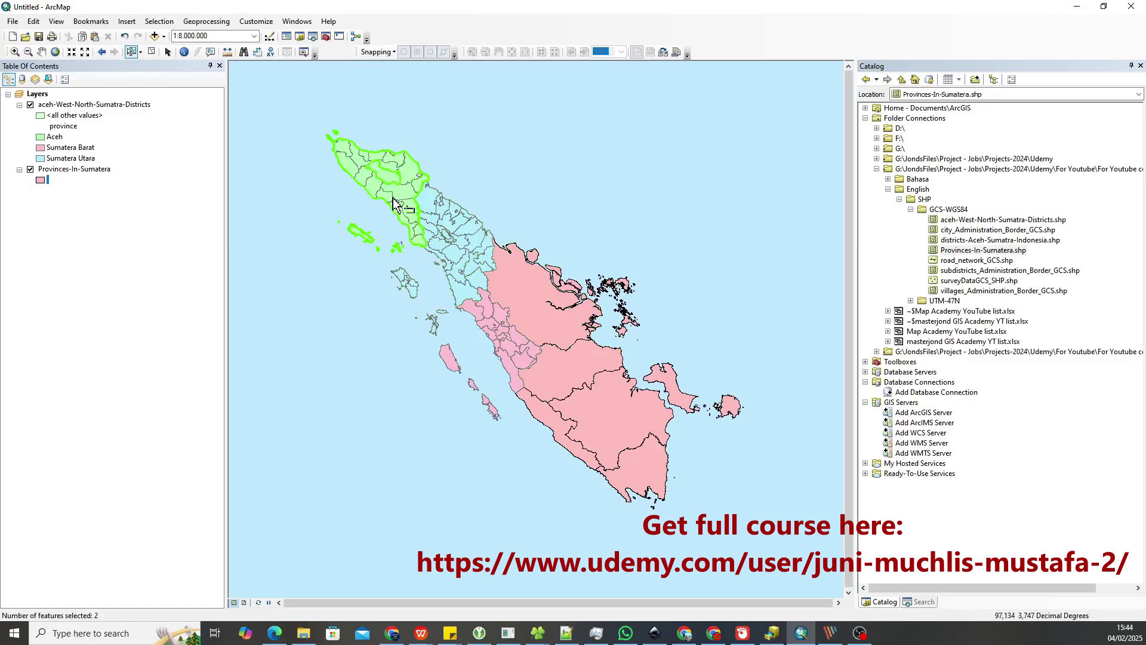
click(479, 244)
click(533, 302)
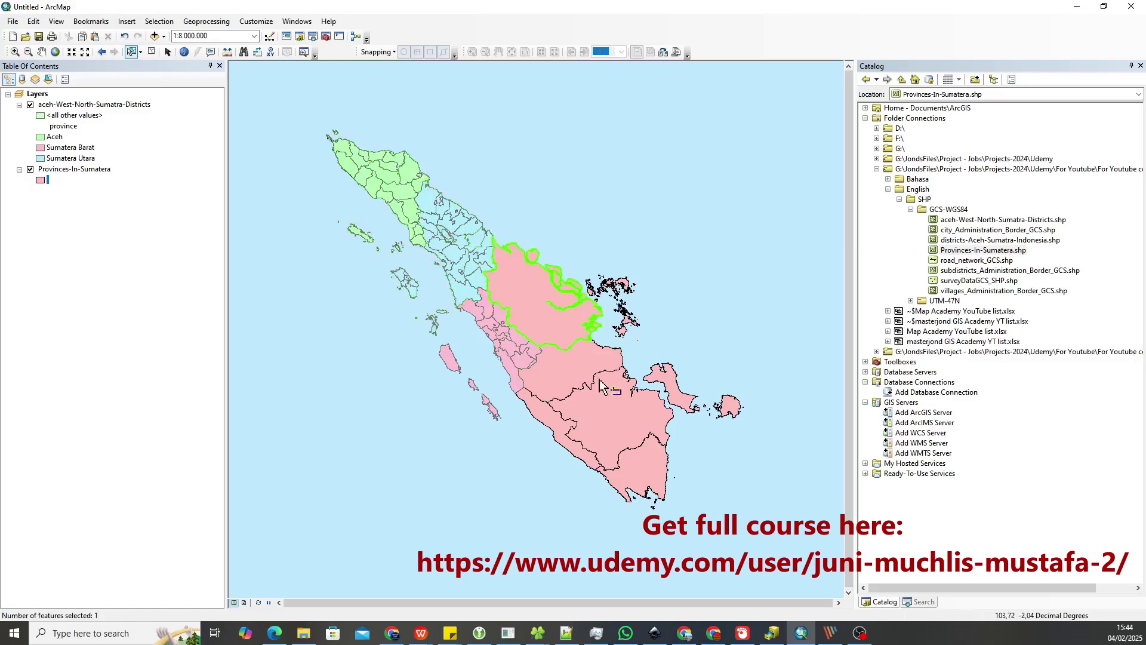
click(609, 399)
click(557, 374)
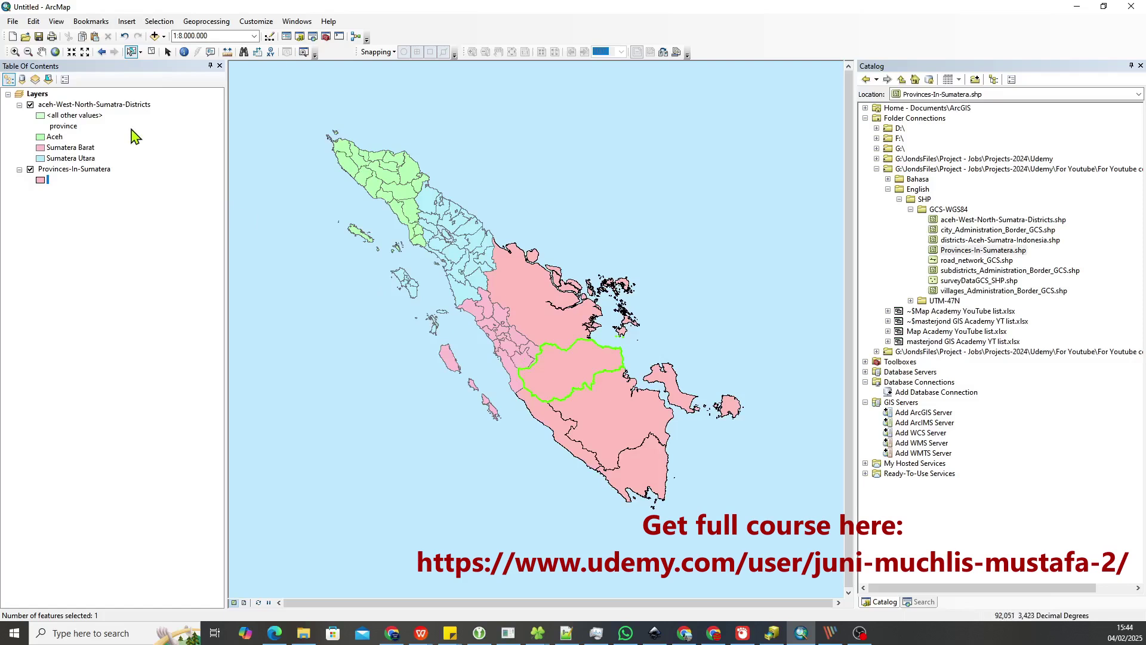
Step: Show the attribute table of the aceh-West-North-Sumatra-Districts layer and select its first six records, Kepulauan Mentawai through Kota Solok
right_click(77, 109)
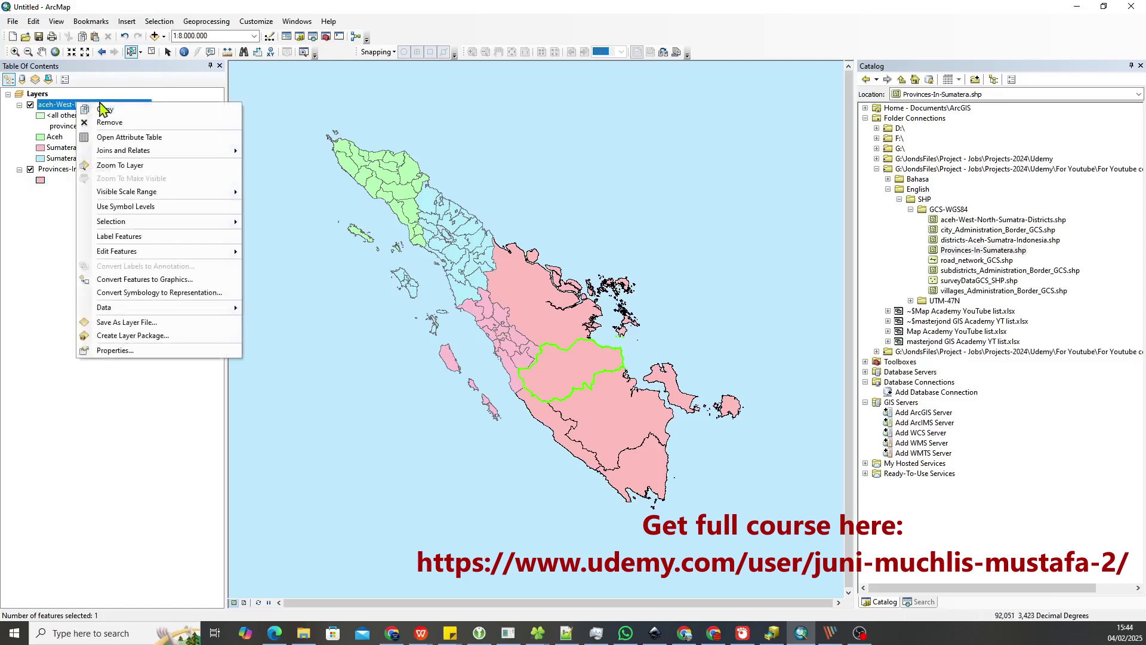
click(120, 137)
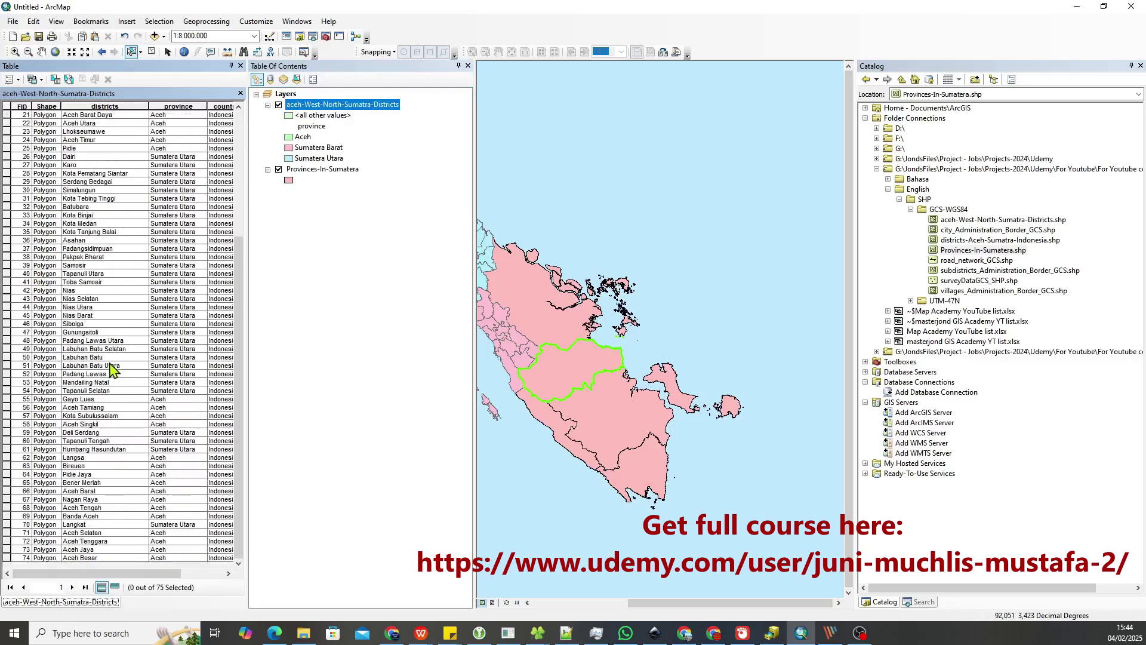
click(6, 115)
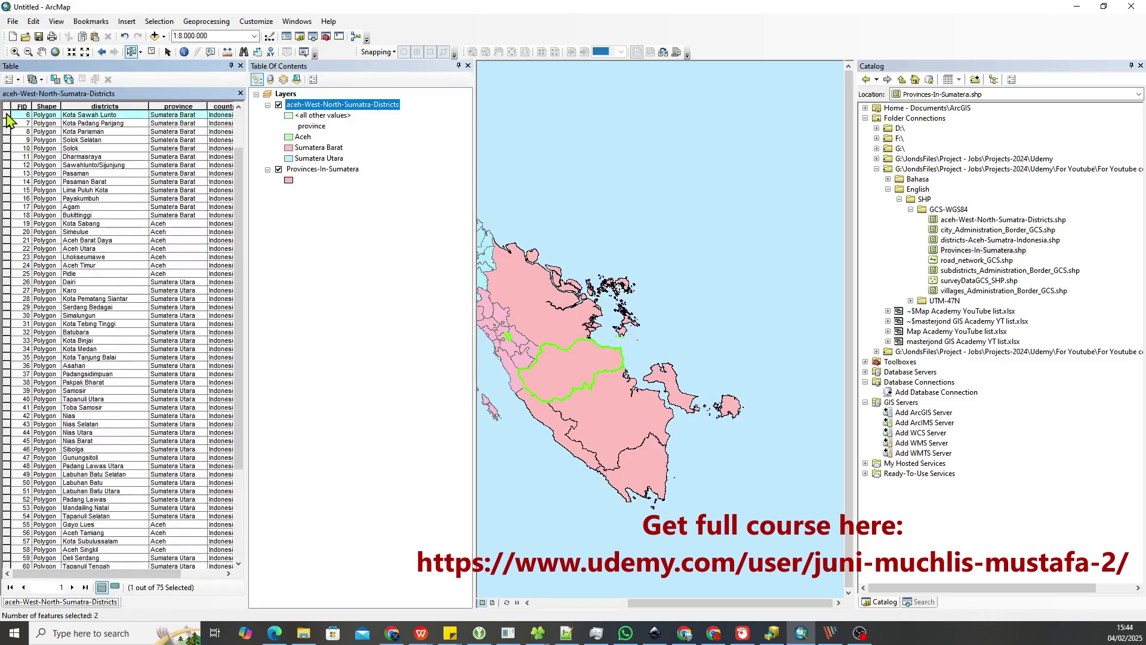
scroll(51, 146, up, 2)
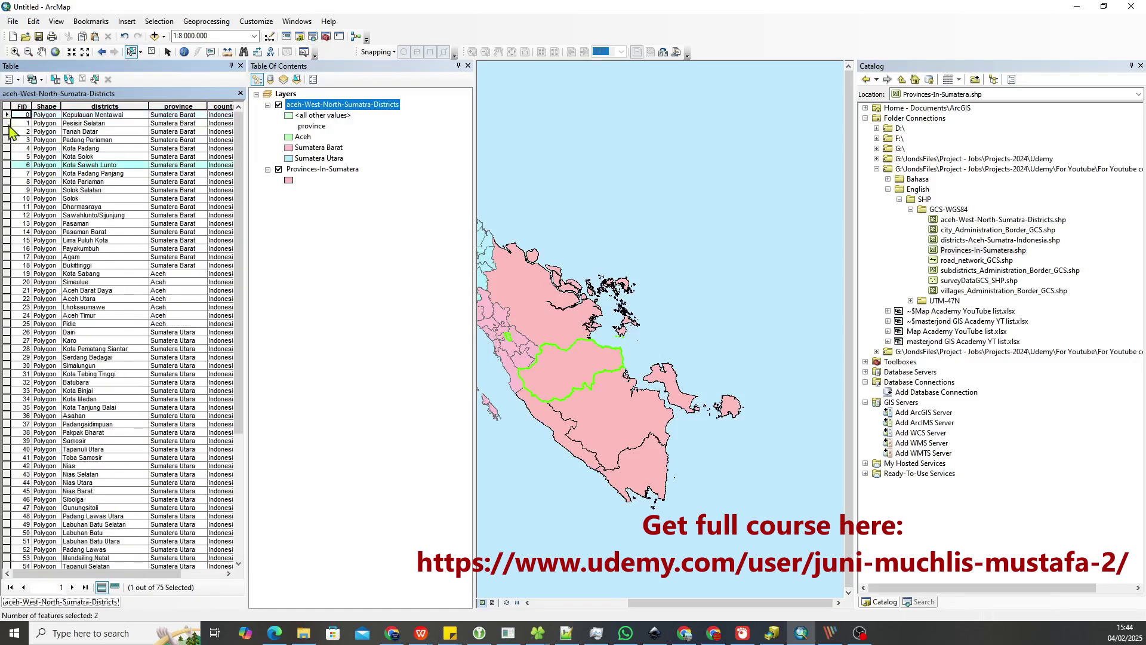
drag(7, 114, 7, 157)
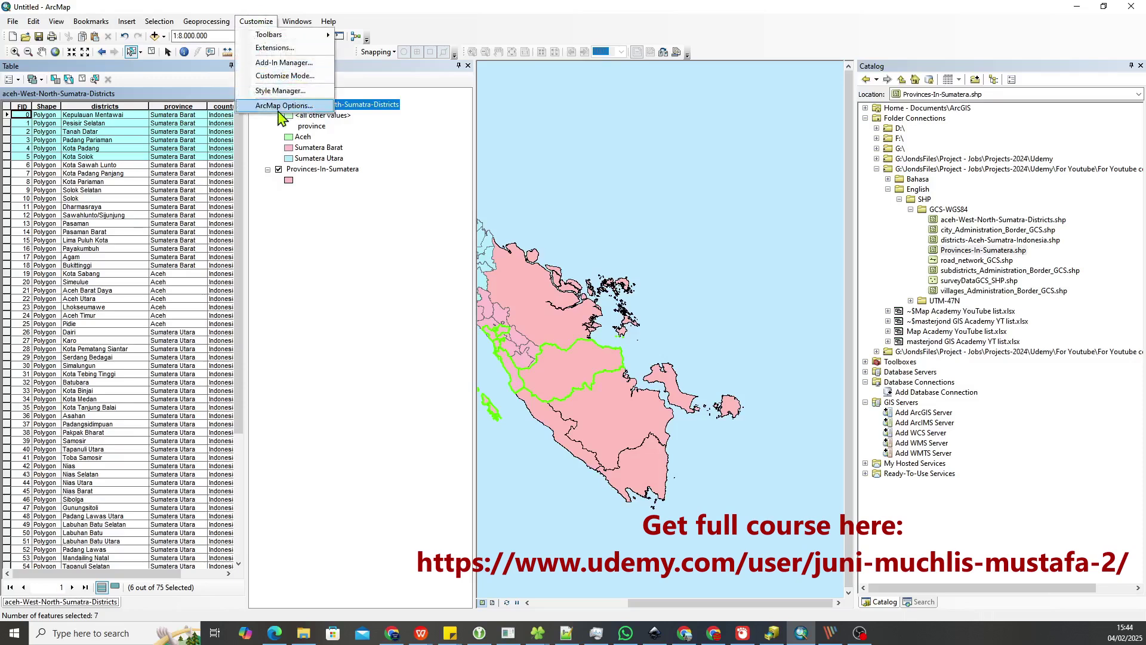
Step: Set the table colour for selected records to Cretan Blue in the ArcMap options and apply it
click(284, 106)
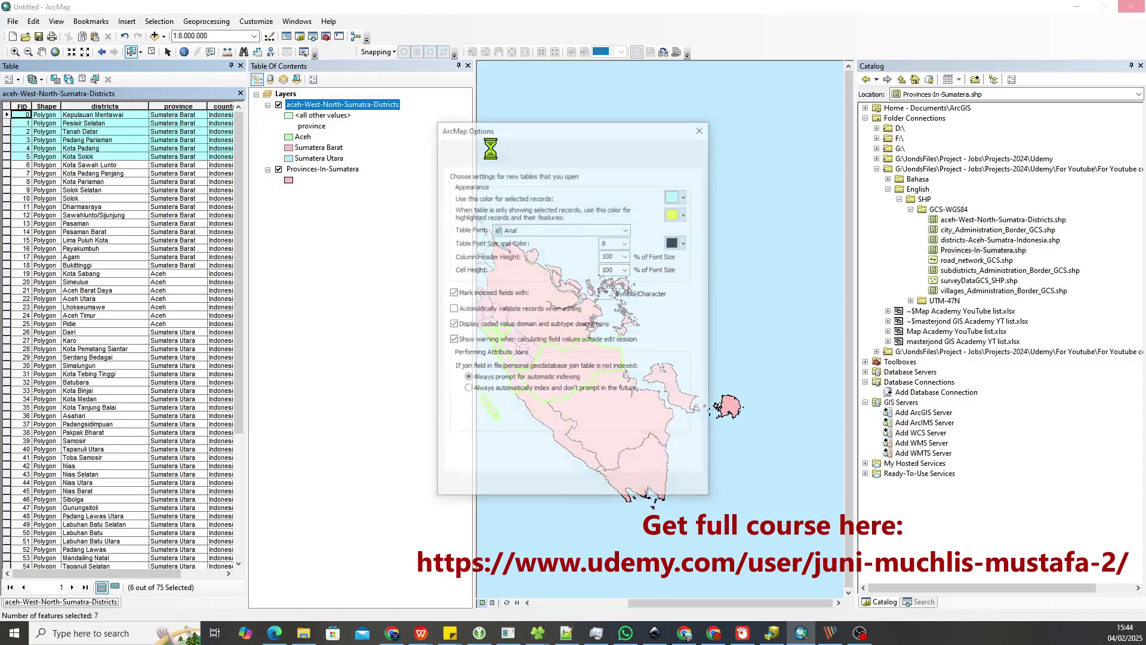
click(648, 159)
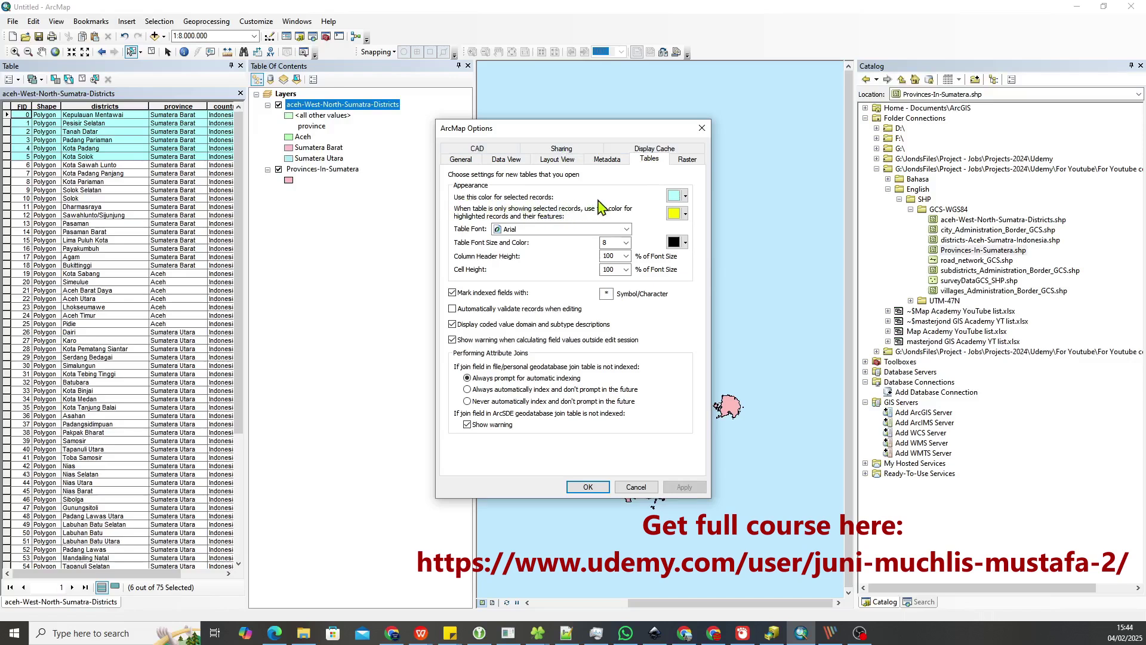
click(686, 197)
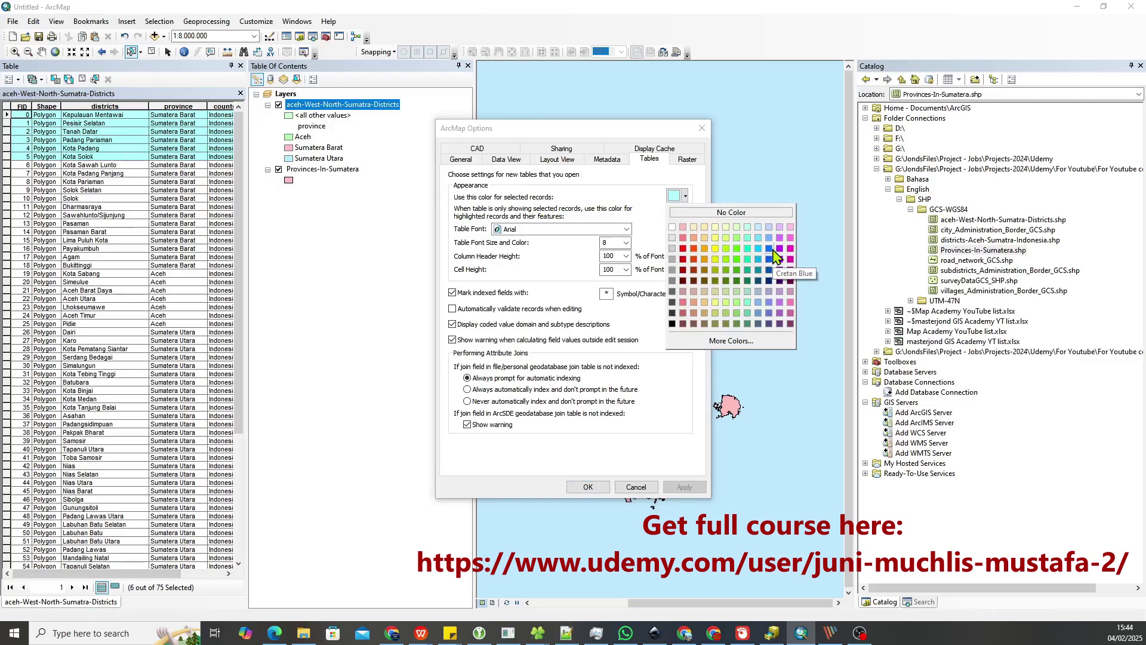
click(768, 248)
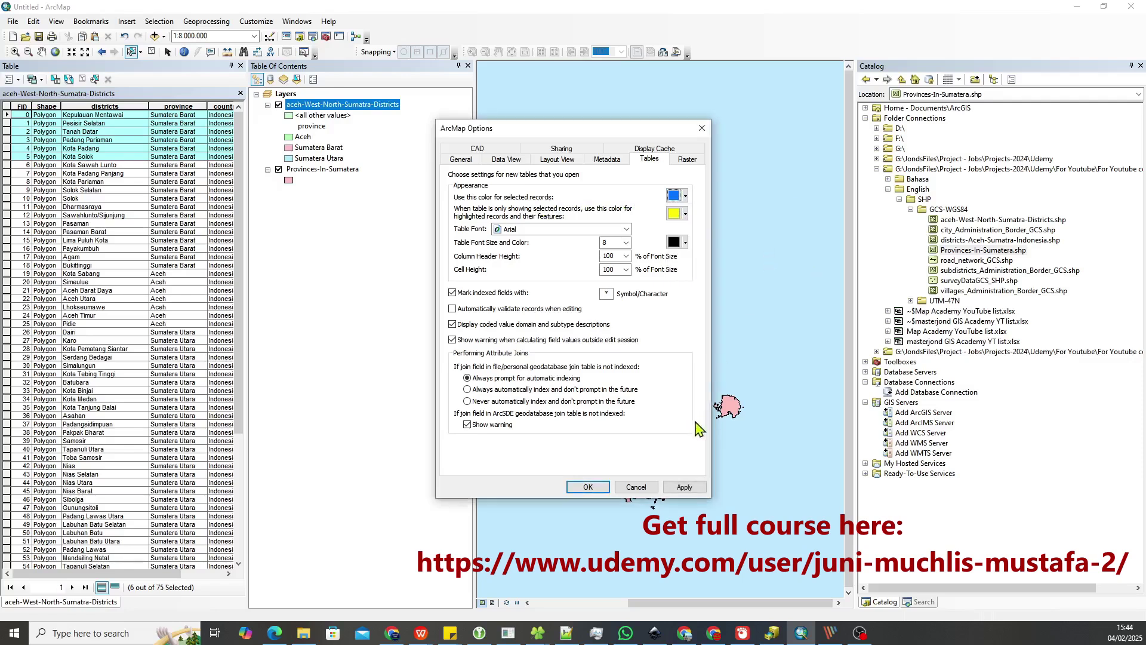
click(683, 487)
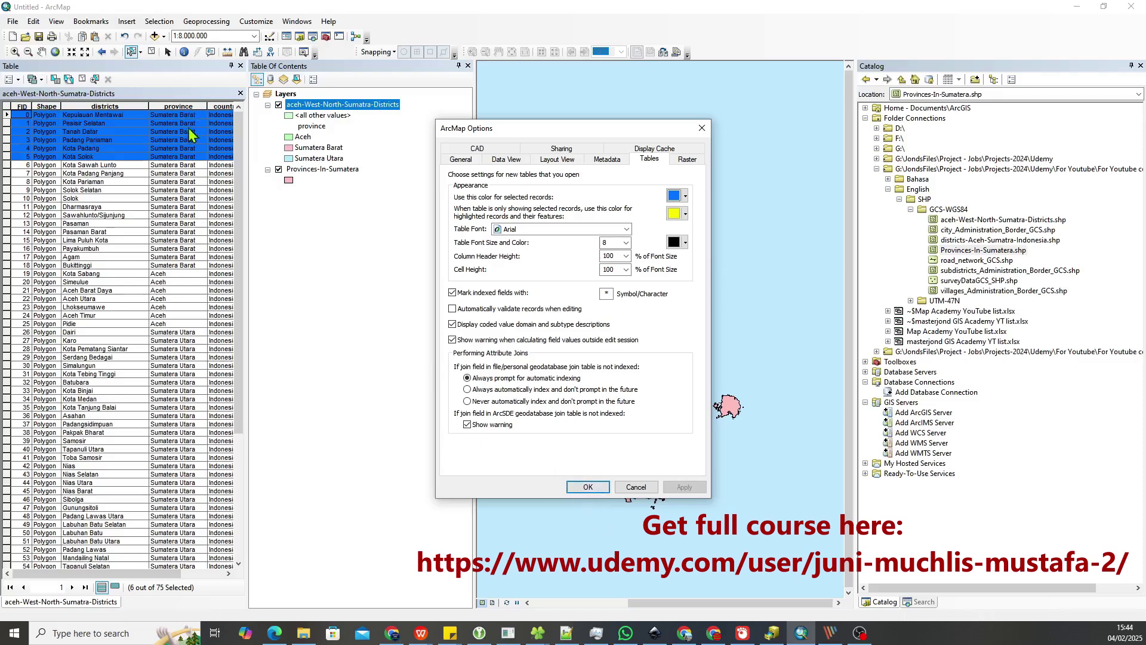
click(588, 486)
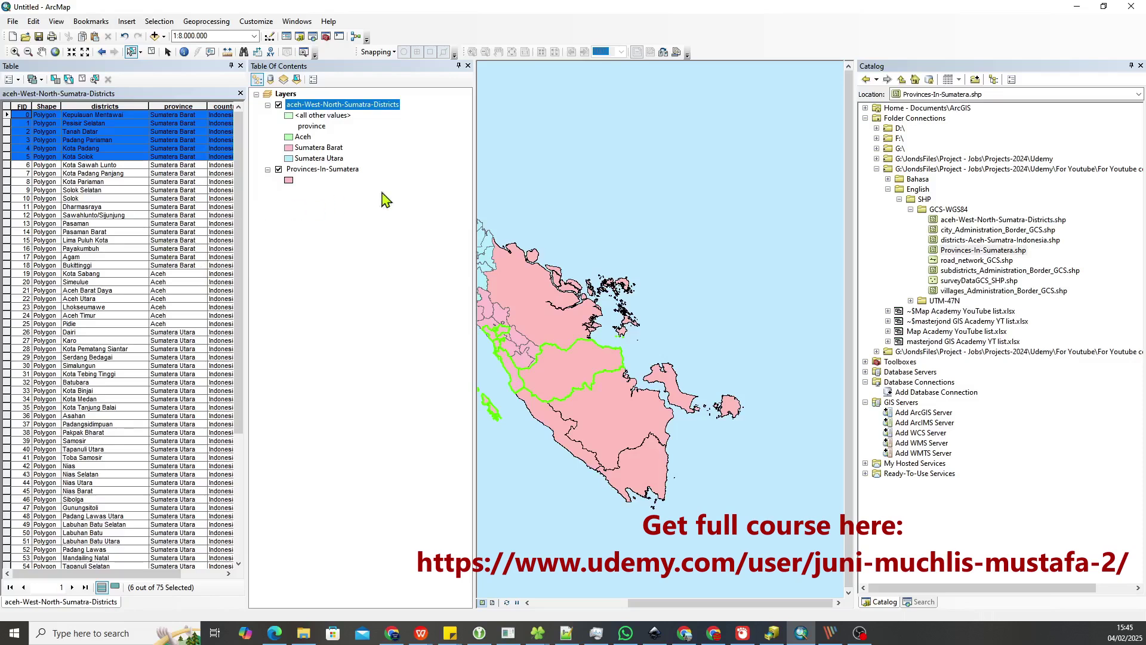
scroll(620, 293, up, 3)
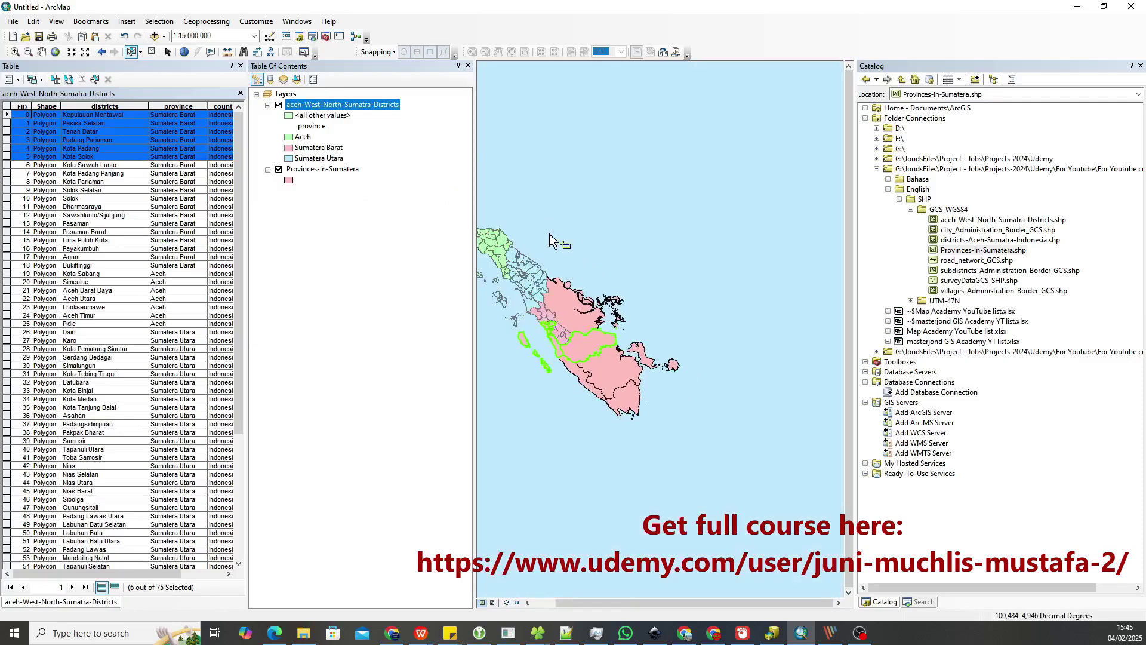
scroll(581, 309, down, 2)
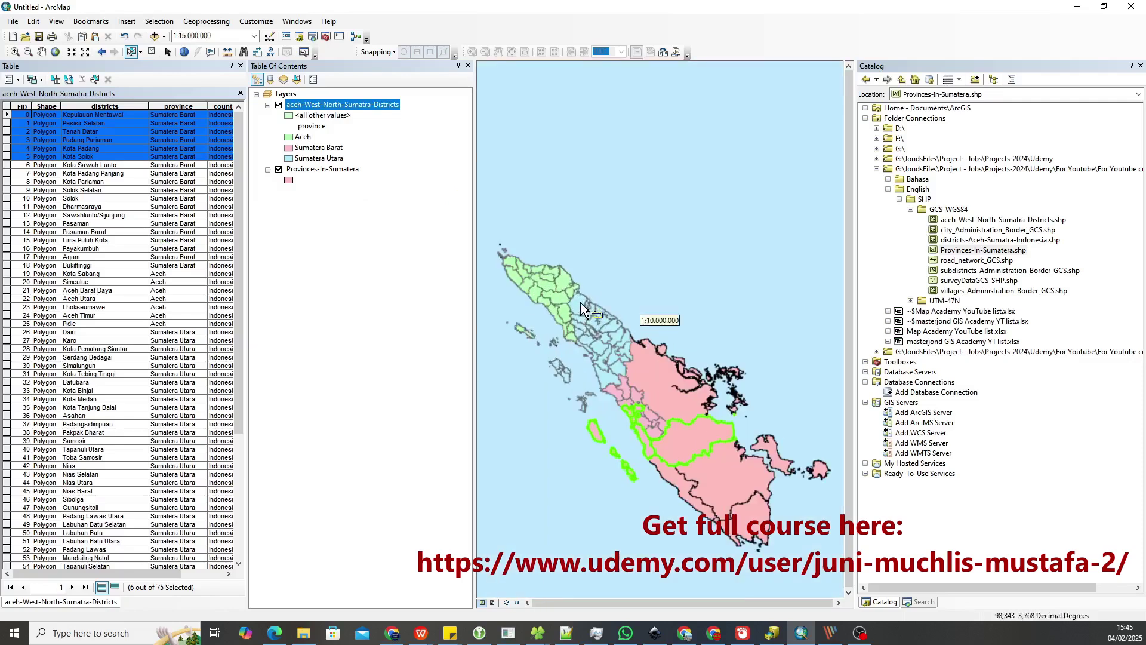